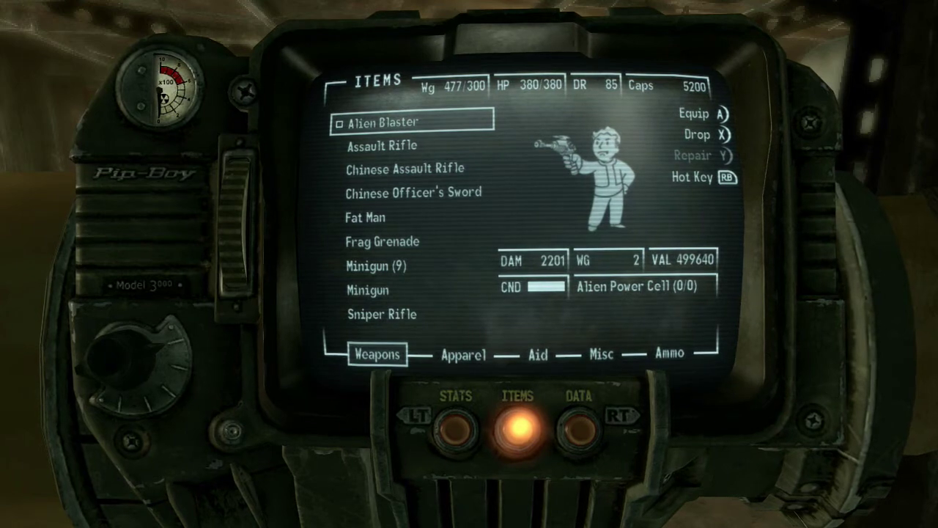
- Review the Pip-Boy inventory, comparing the two Miniguns and checking Stimpaks, Misc and Ammo
key(Down)
key(Down)
key(Down)
key(Down)
key(Down)
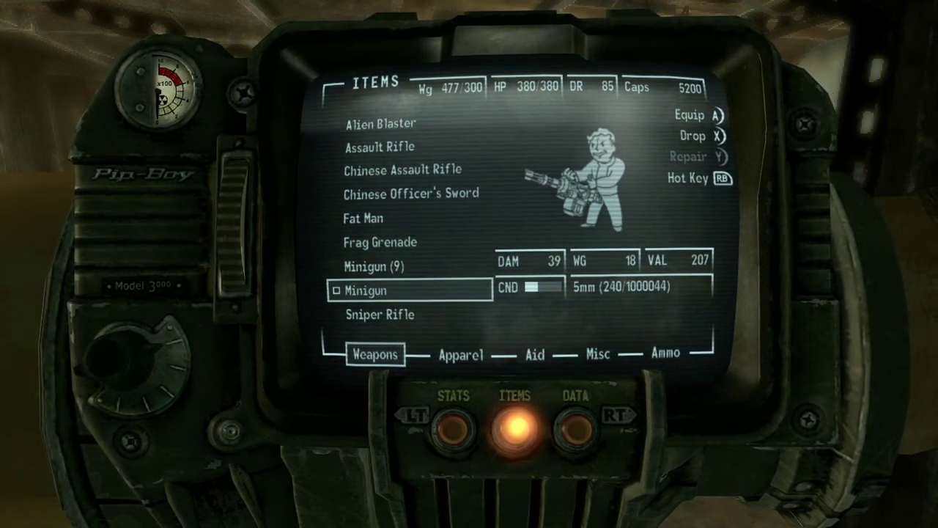
key(Up)
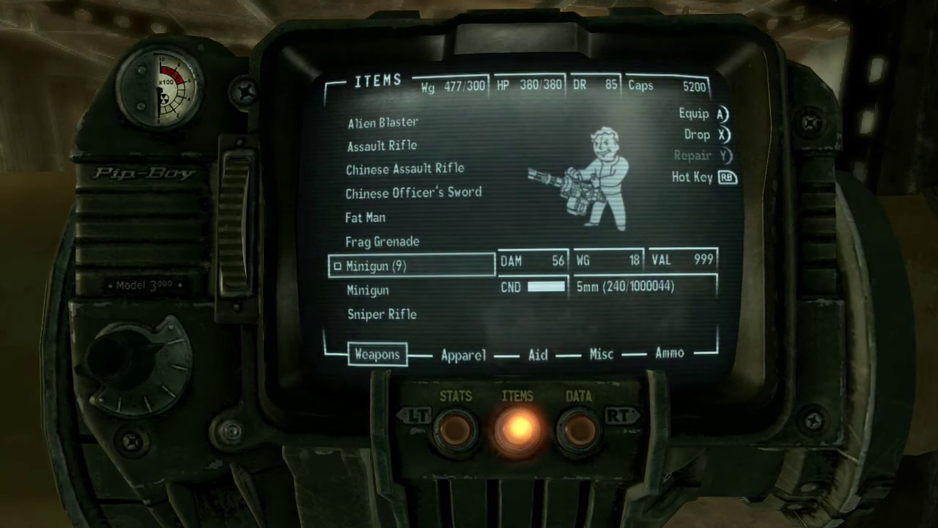
key(Down)
key(Up)
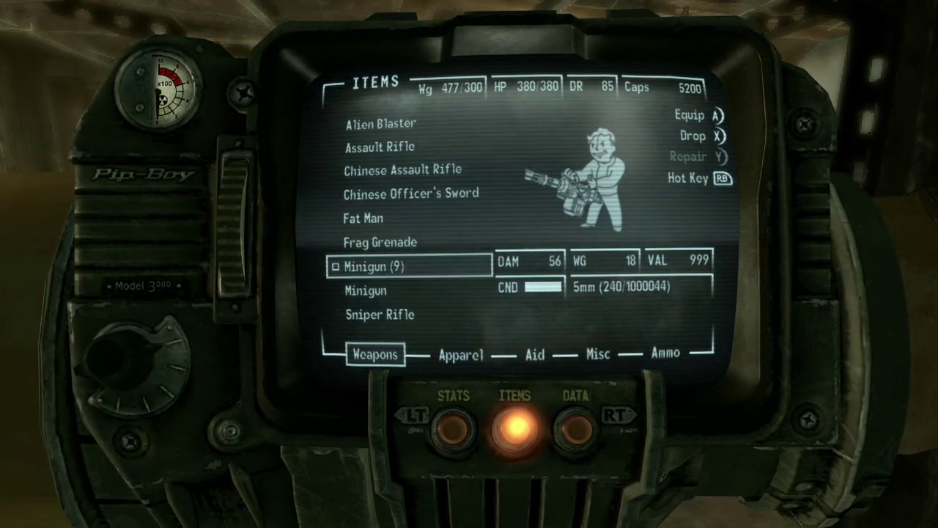
key(Down)
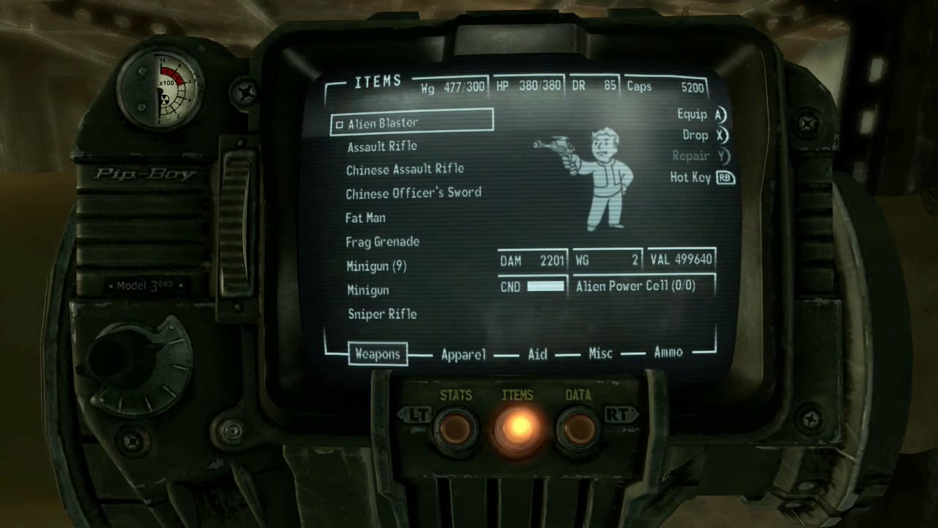
key(Right)
key(Right)
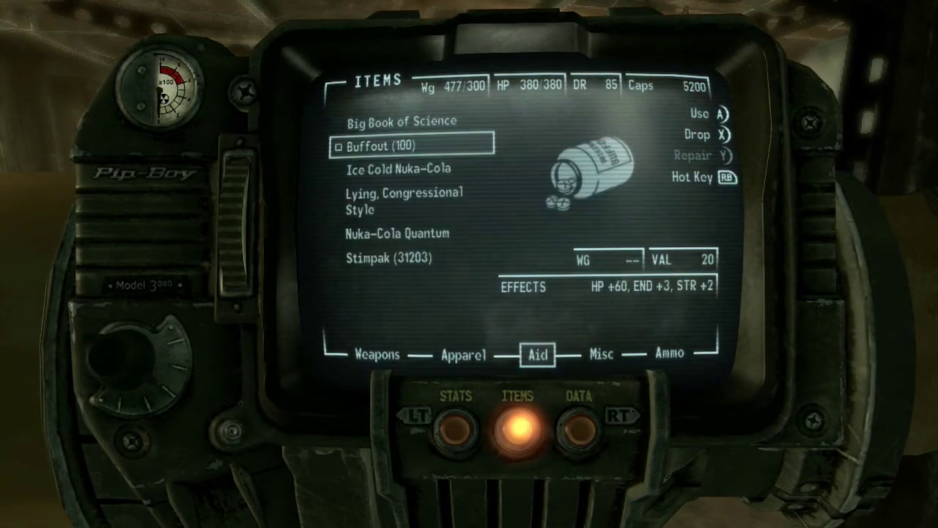
key(Down)
key(Down)
key(Down)
key(Down)
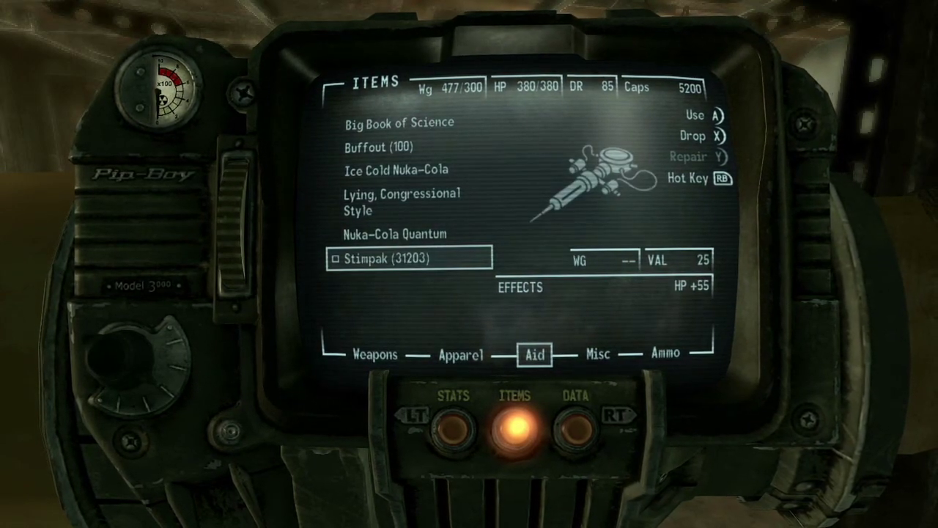
key(Right)
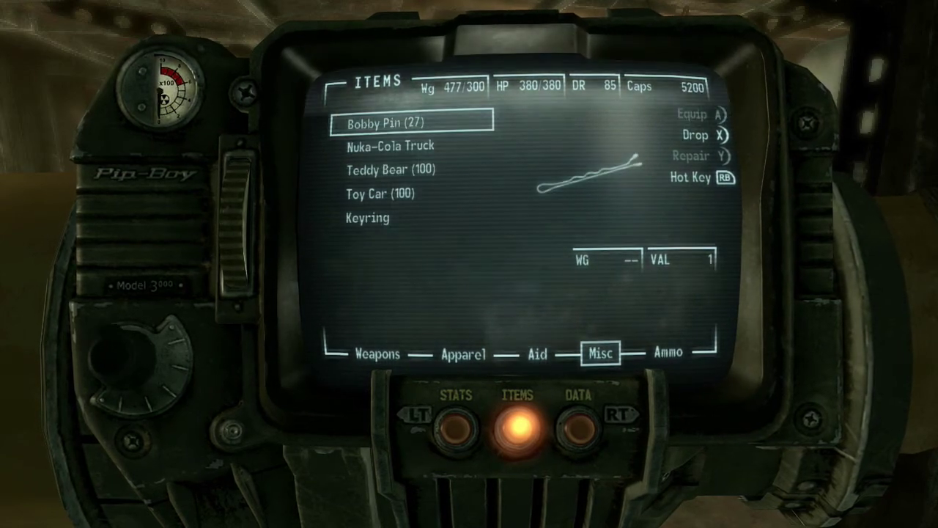
key(Left)
key(Left)
key(Left)
key(Left)
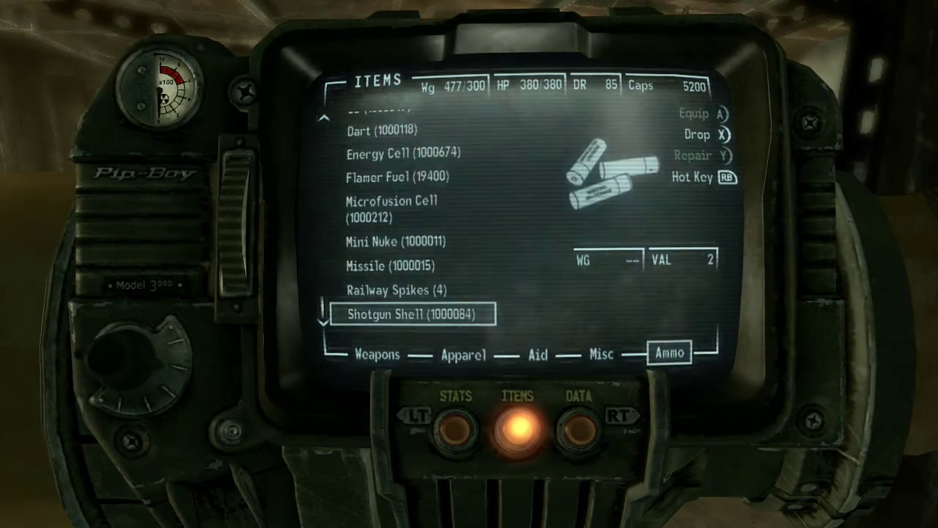
key(Right)
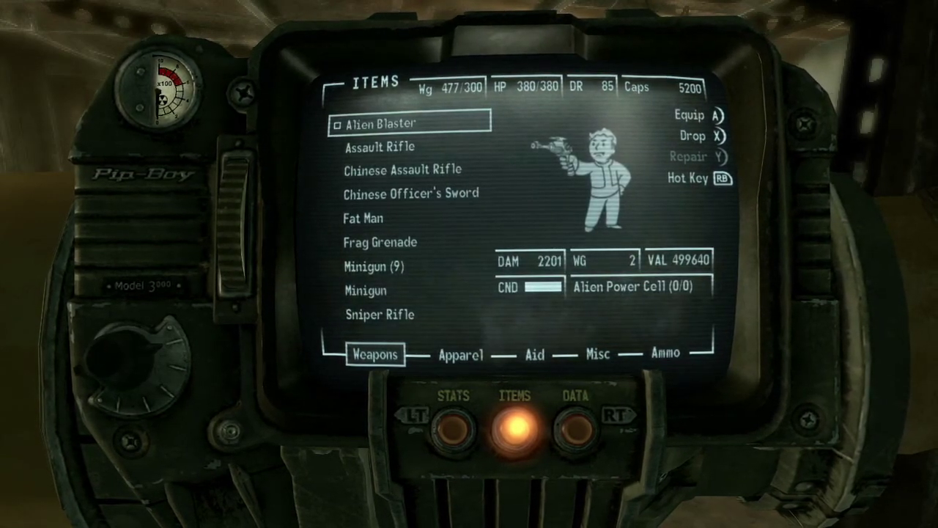
- Save the game over the My Megaton House slot on the 5.7 GB USB memory unit
key(Tab)
key(Escape)
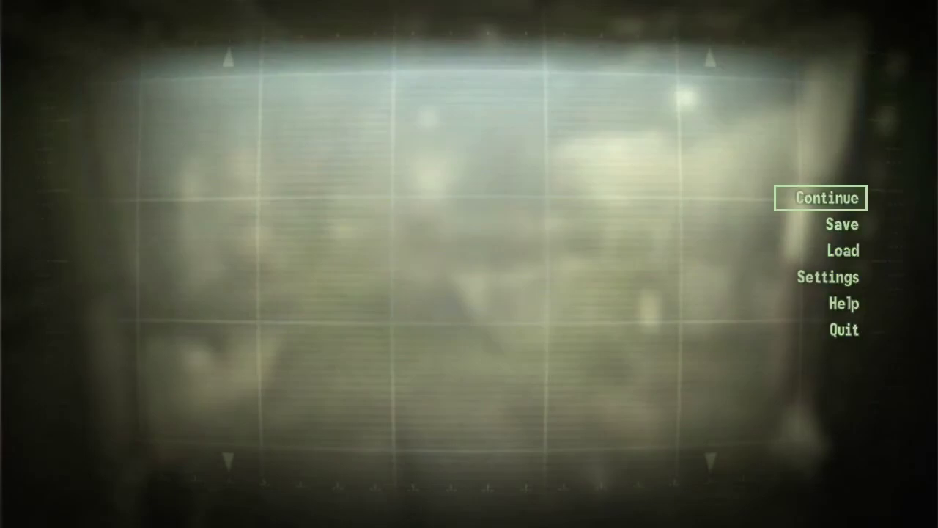
key(Down)
key(Return)
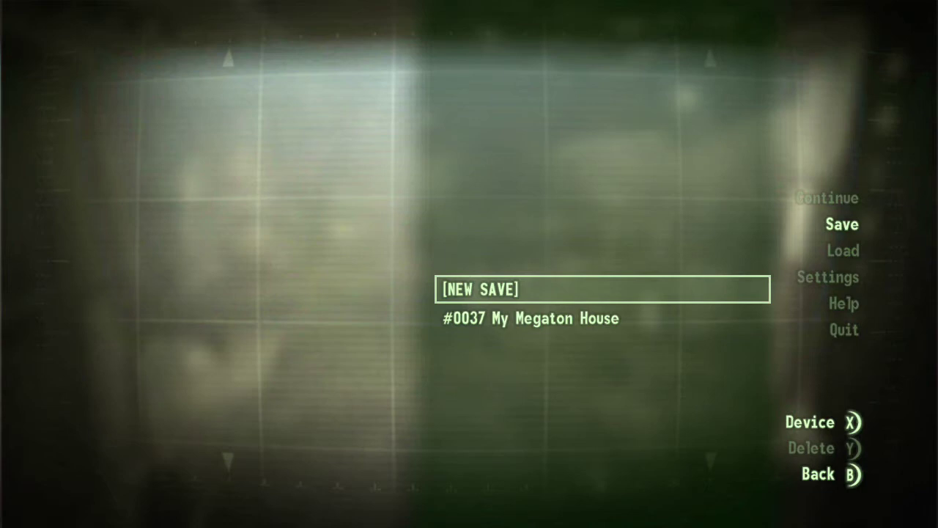
key(Return)
key(Down)
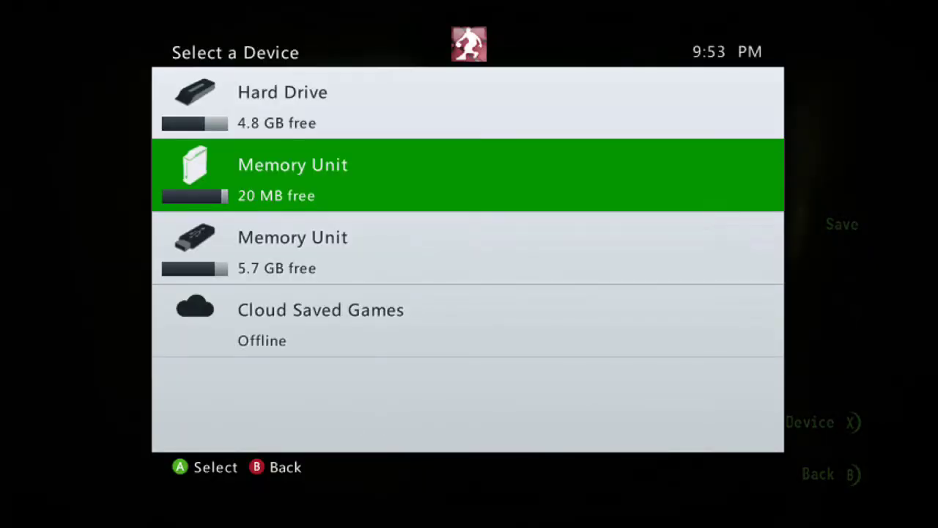
key(Down)
key(Return)
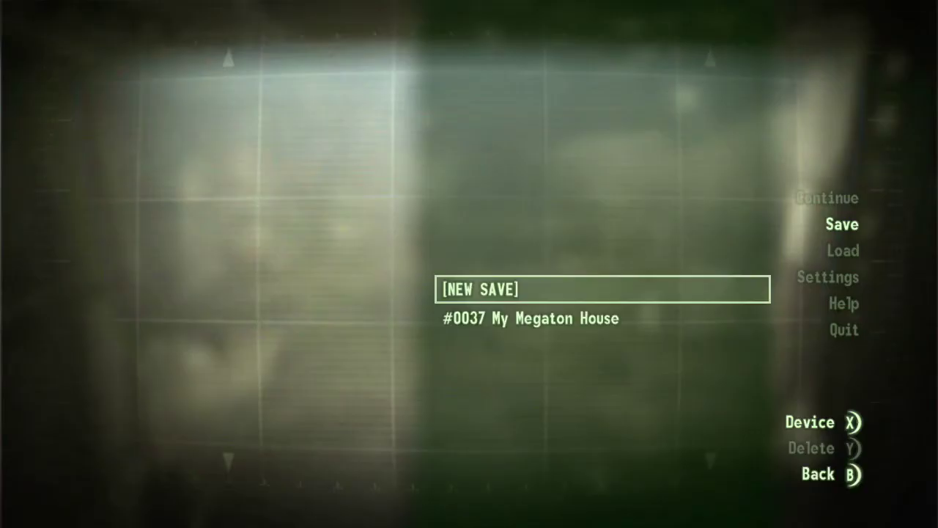
key(Down)
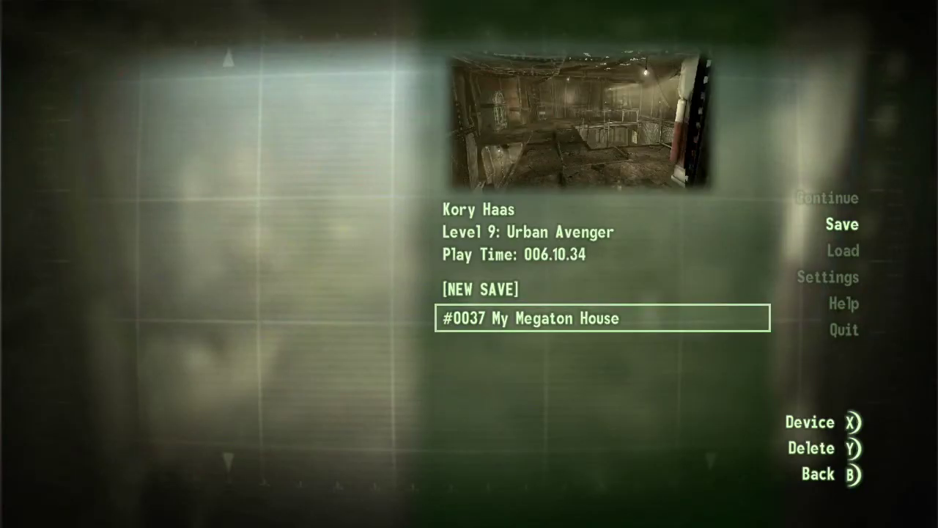
key(Up)
key(Down)
key(Return)
key(Return)
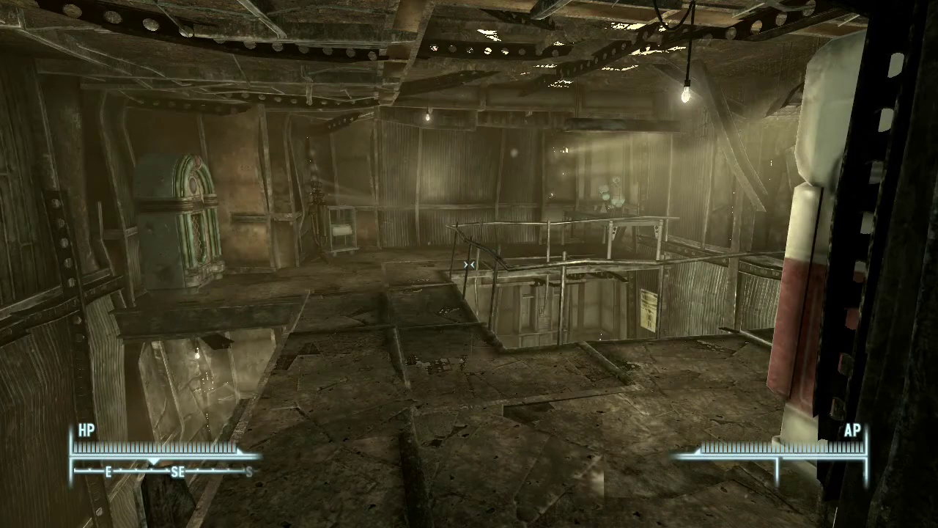
- Check the Load list on the 5.7 GB USB memory unit for the new save
key(Escape)
key(Down)
key(Down)
key(Return)
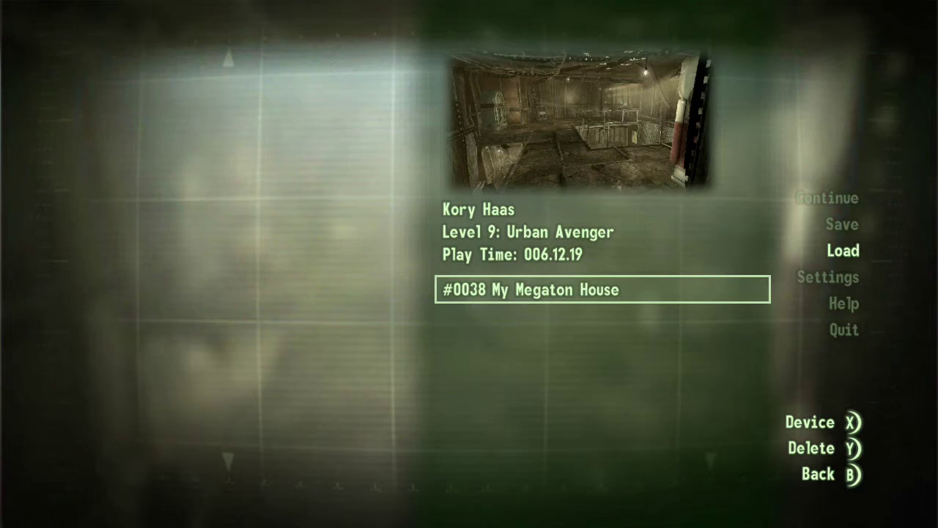
key(x)
key(Down)
key(Down)
key(a)
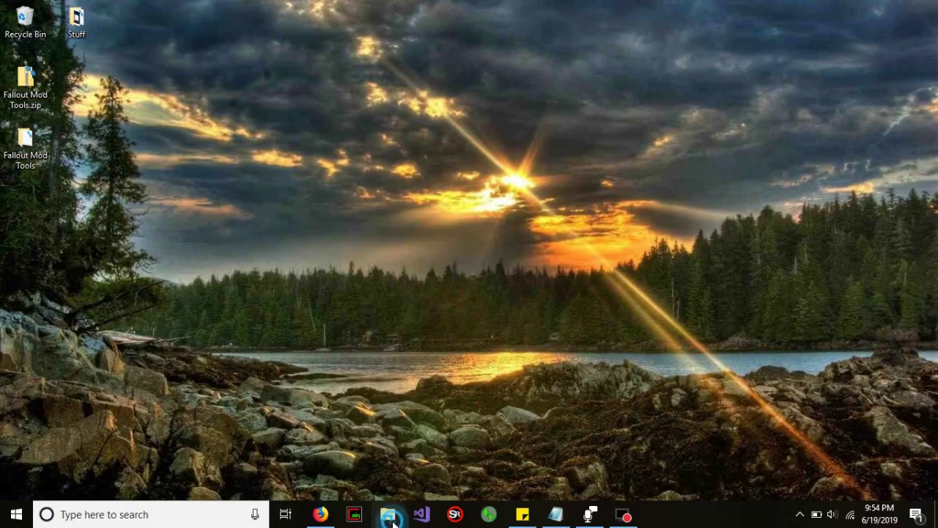
click(393, 519)
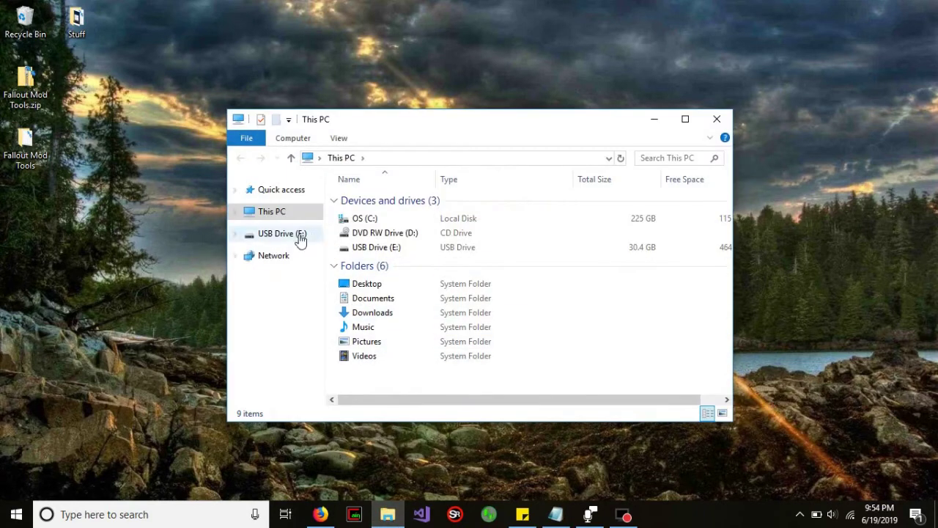
click(299, 236)
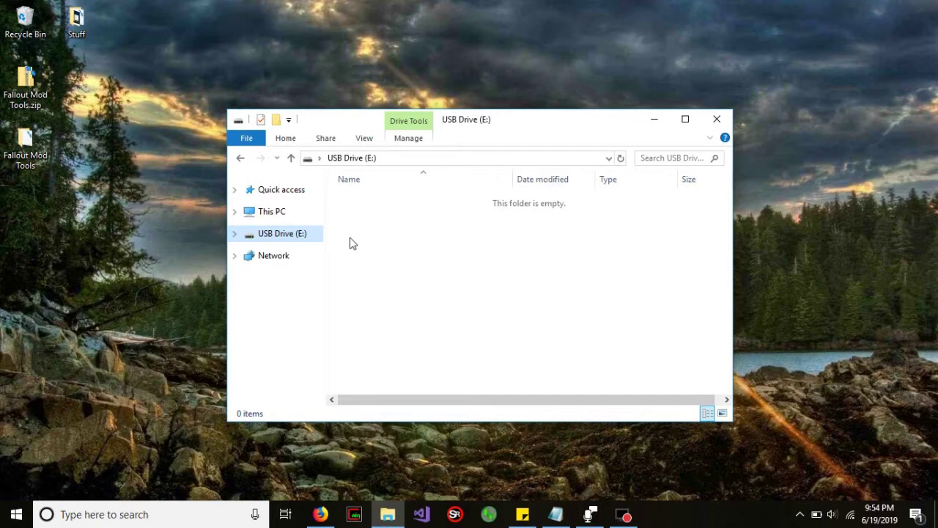
click(720, 121)
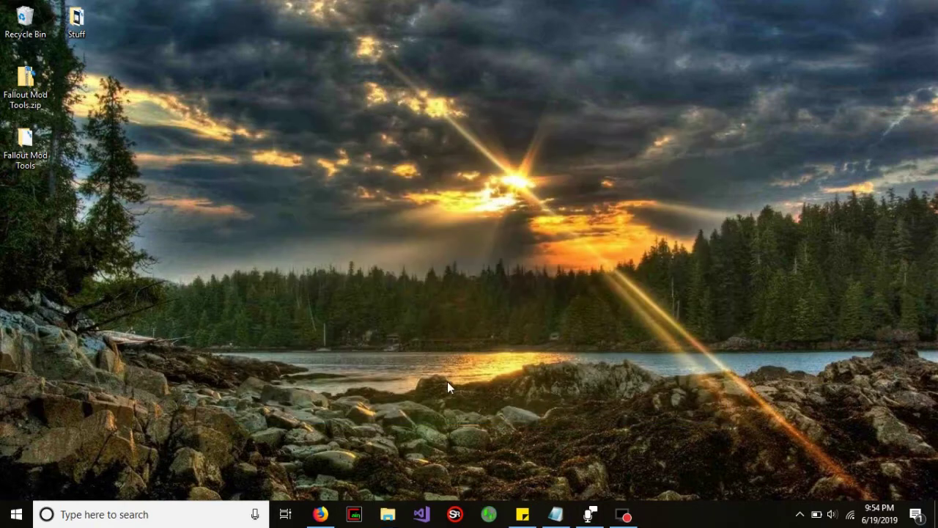
click(320, 514)
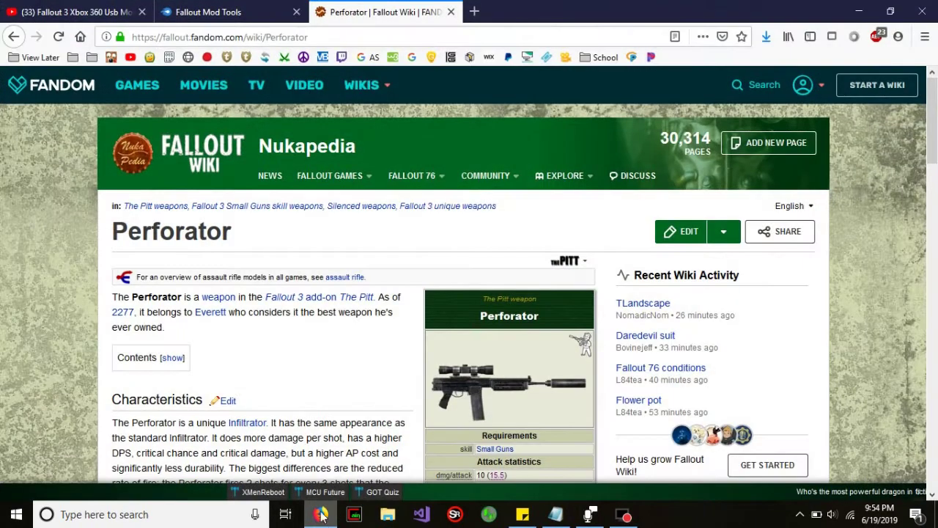
click(255, 7)
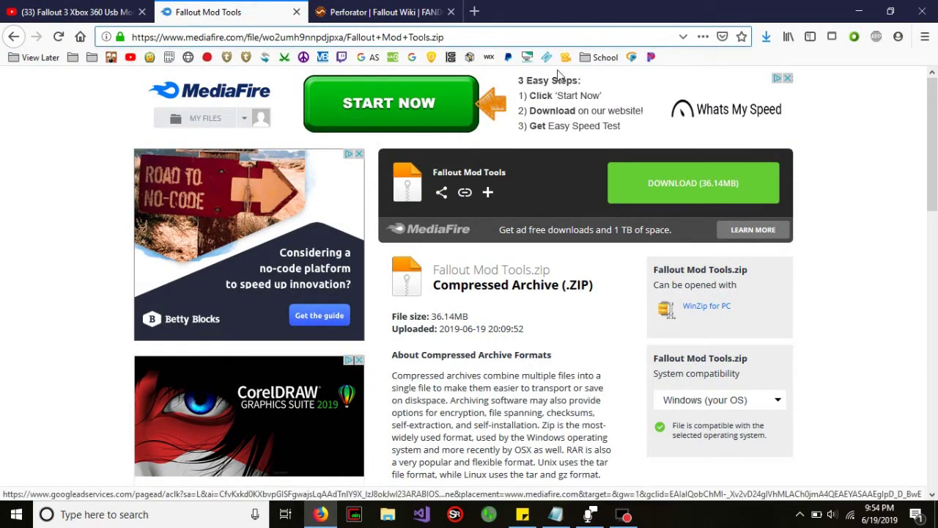
click(859, 11)
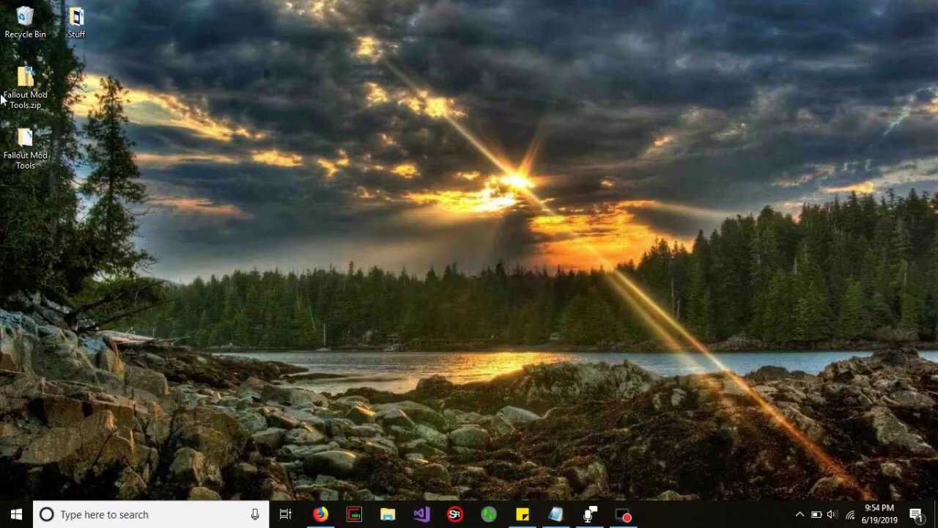
- Look inside Fallout Mod Tools.zip, then open the extracted Fallout Mod Tools folder
double_click(26, 94)
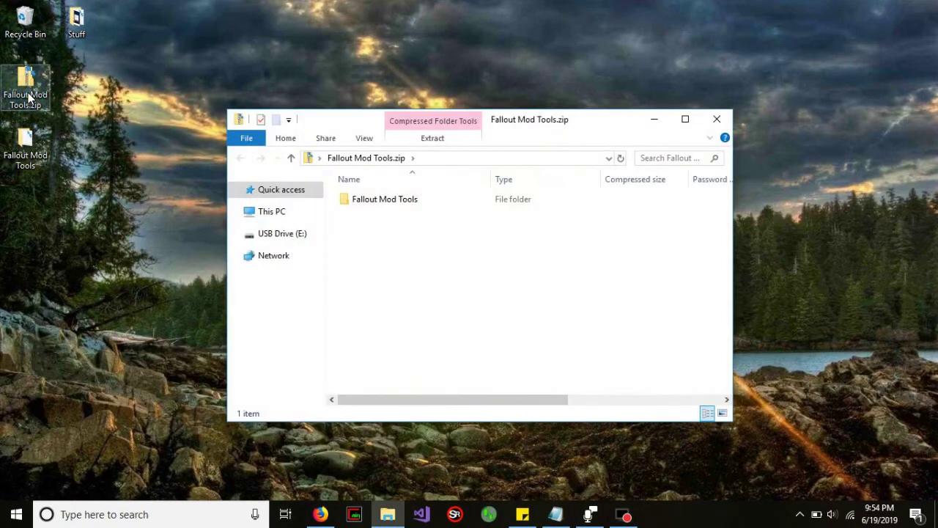
click(396, 201)
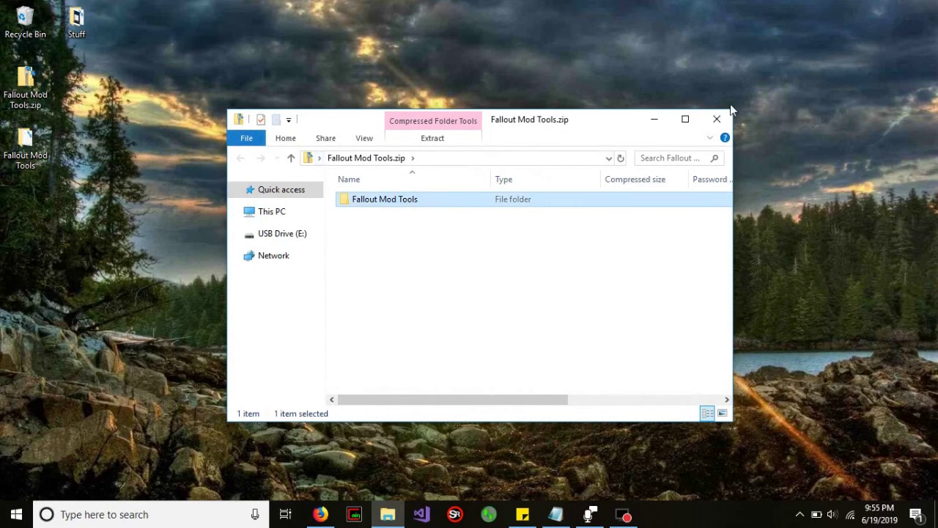
click(707, 120)
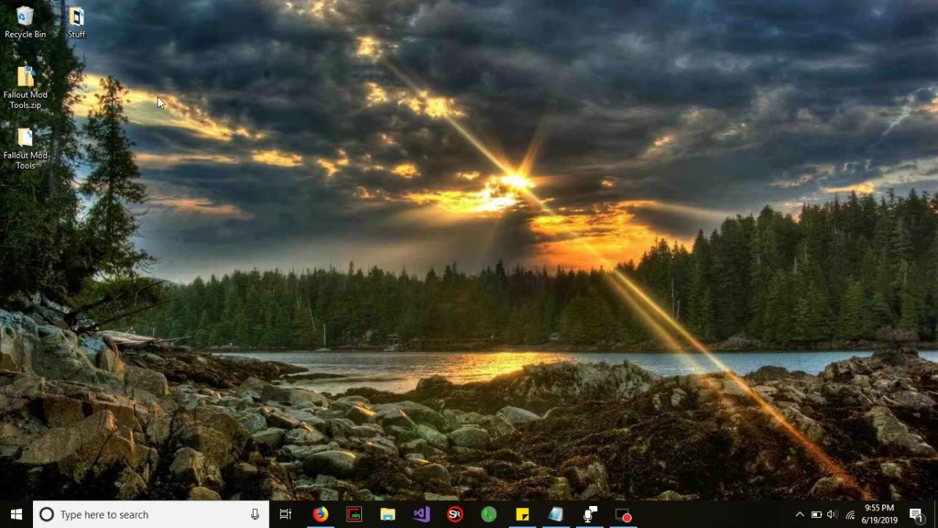
double_click(37, 141)
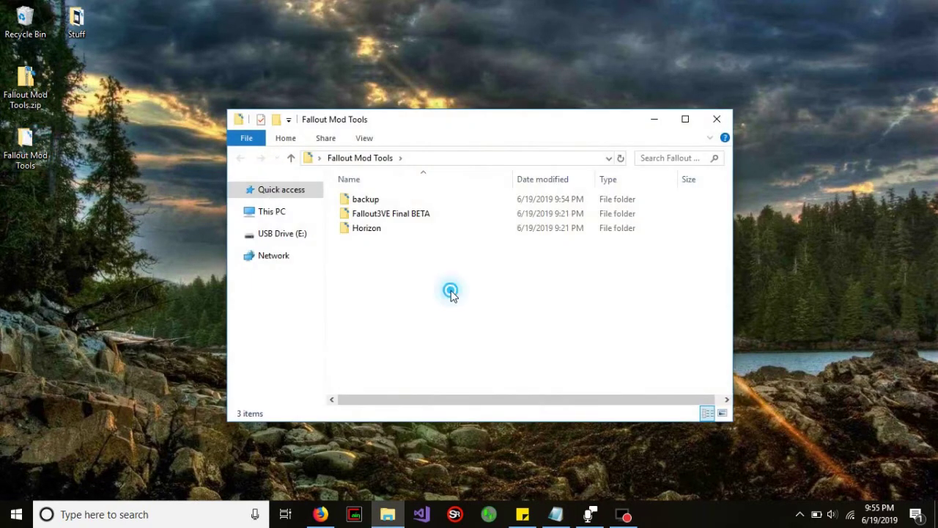
- Inspect the backup folder, delete it, then undo the deletion to restore it
drag(450, 292, 346, 214)
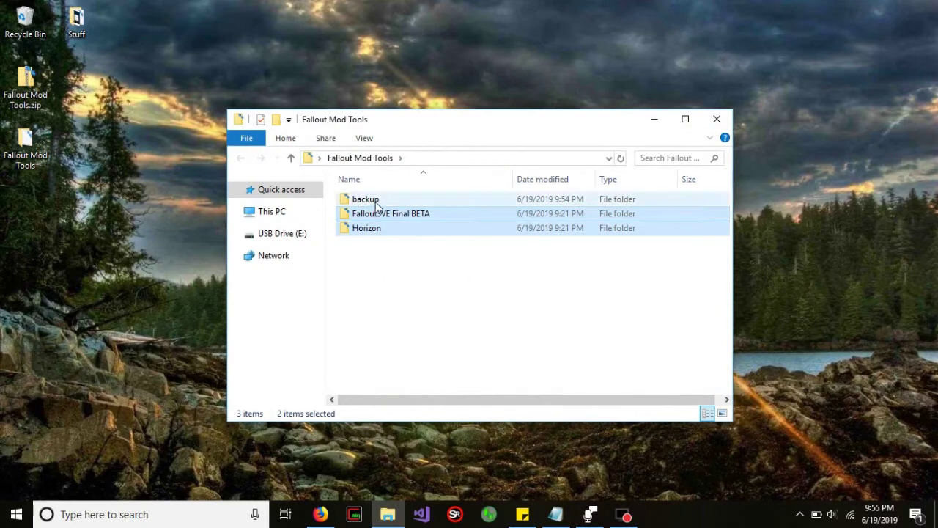
double_click(377, 203)
key(alt+Left)
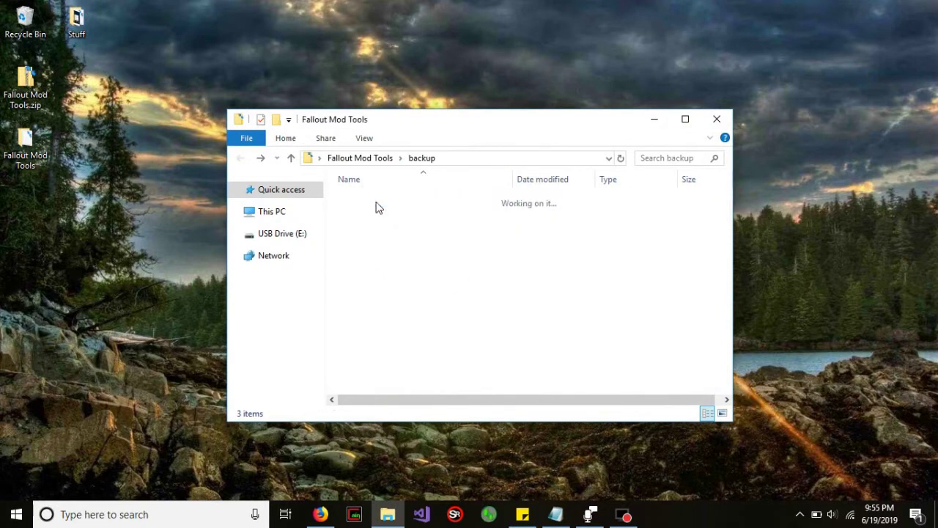
key(Delete)
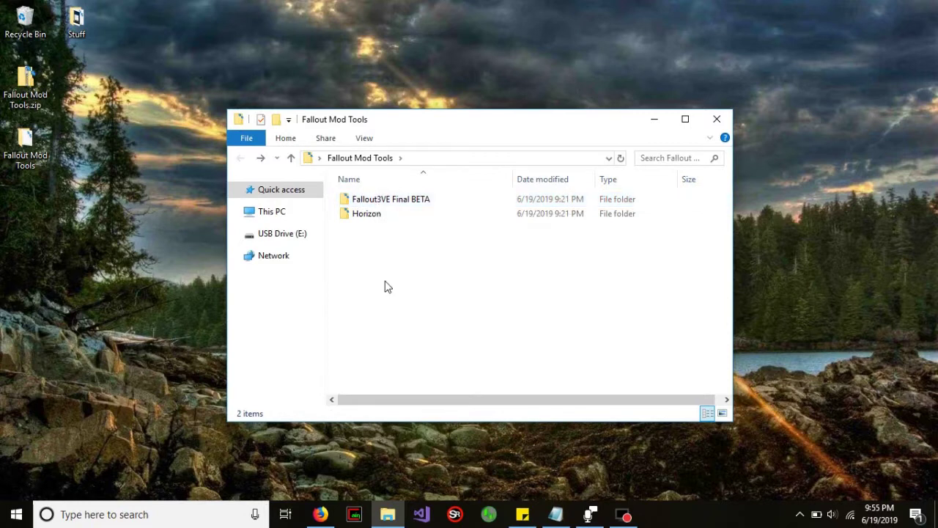
drag(386, 283, 436, 256)
key(ctrl+z)
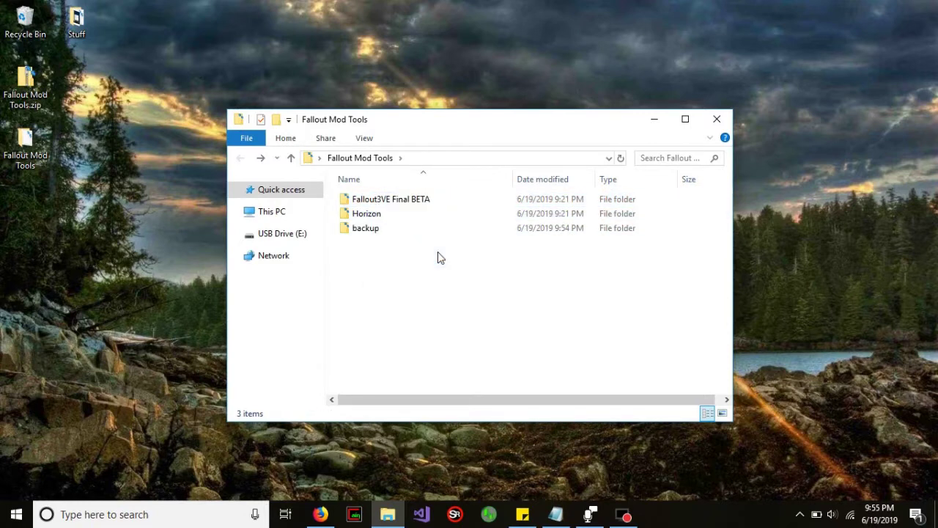
- Launch Horizon.exe from the Horizon folder and return to Fallout Mod Tools
double_click(411, 217)
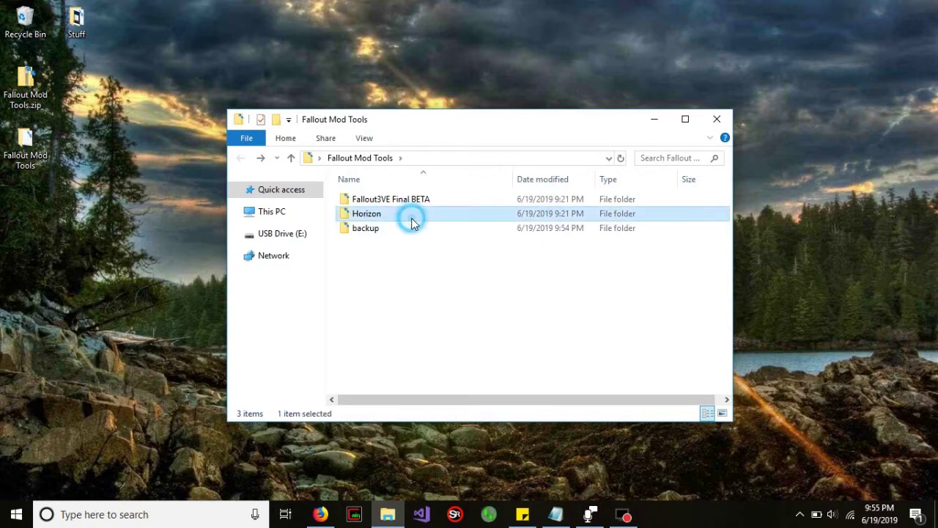
click(400, 242)
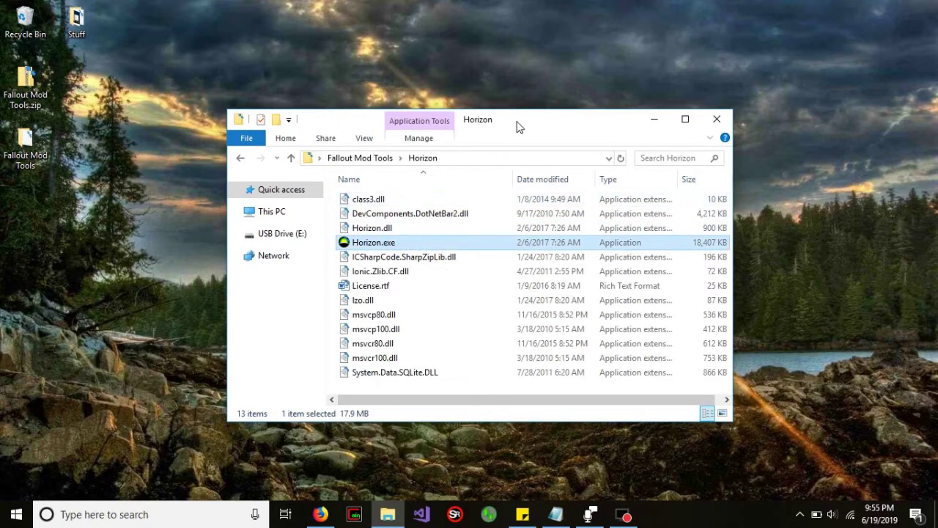
click(363, 158)
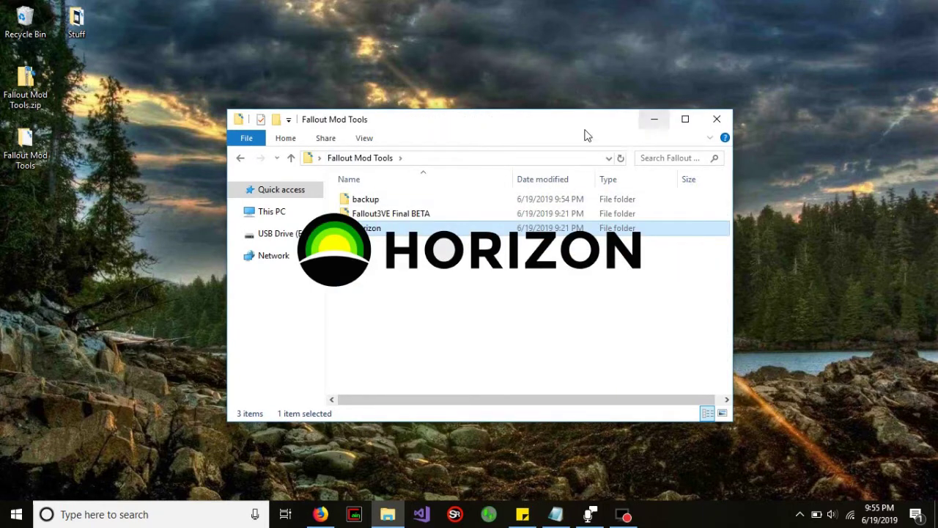
- Expand the flash drive's Games folder, peek into Call of Duty: Ghosts, then expand Fallout 3
drag(578, 132, 417, 102)
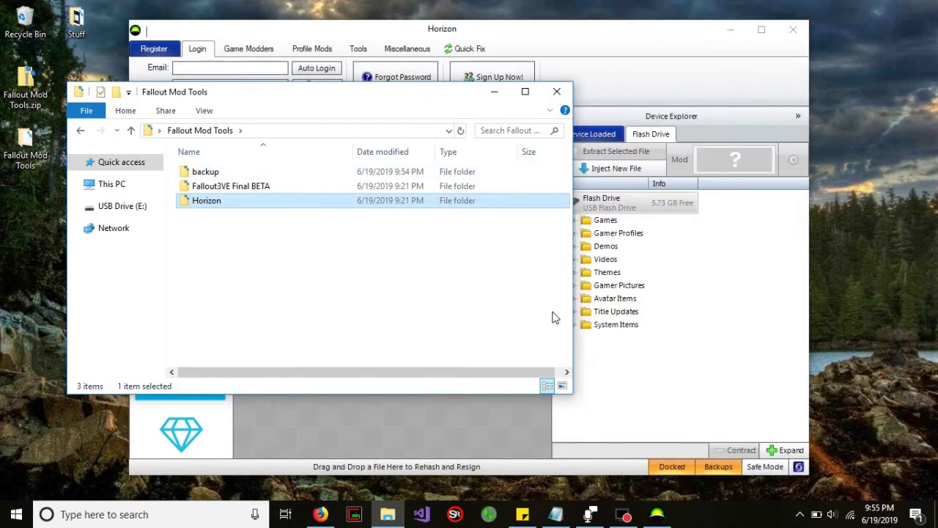
click(510, 417)
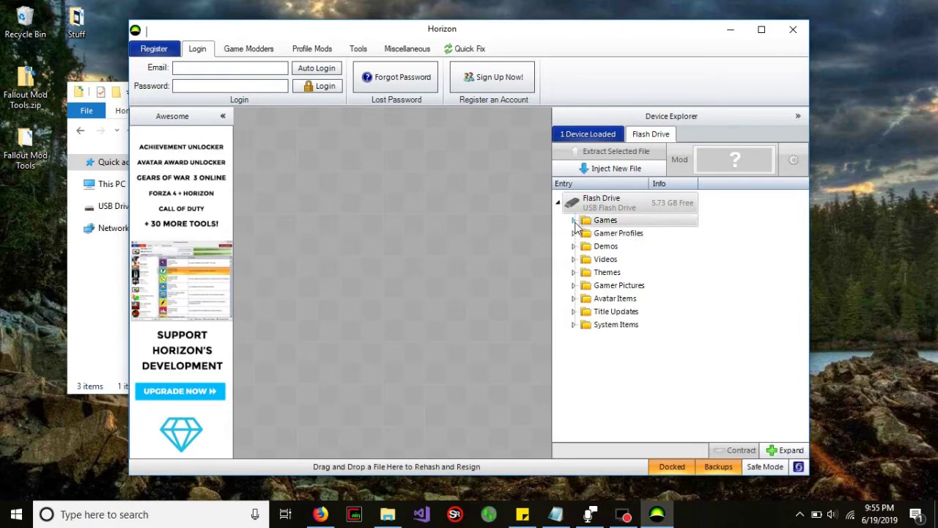
click(798, 116)
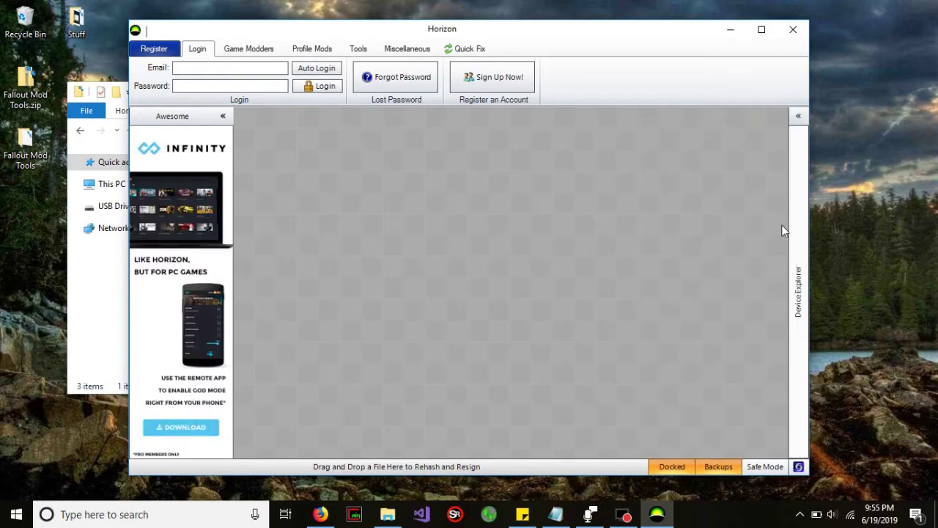
click(792, 228)
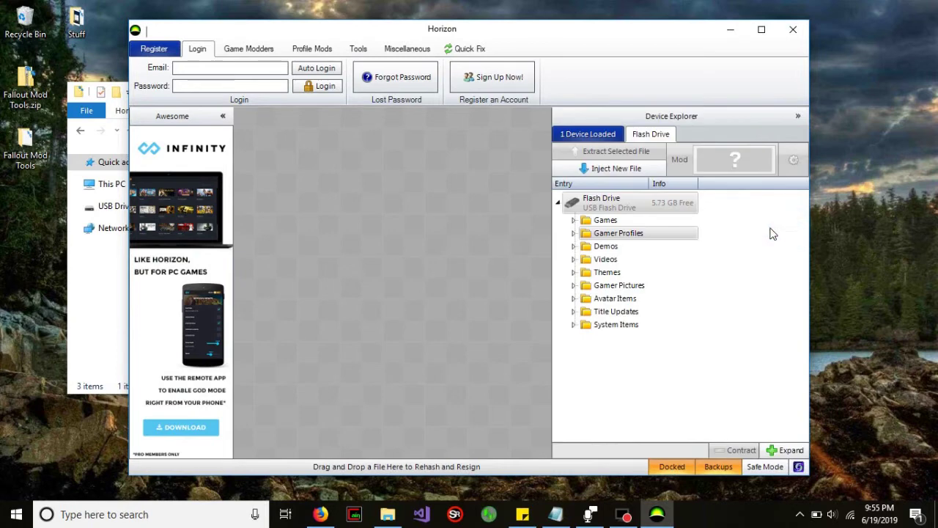
click(574, 219)
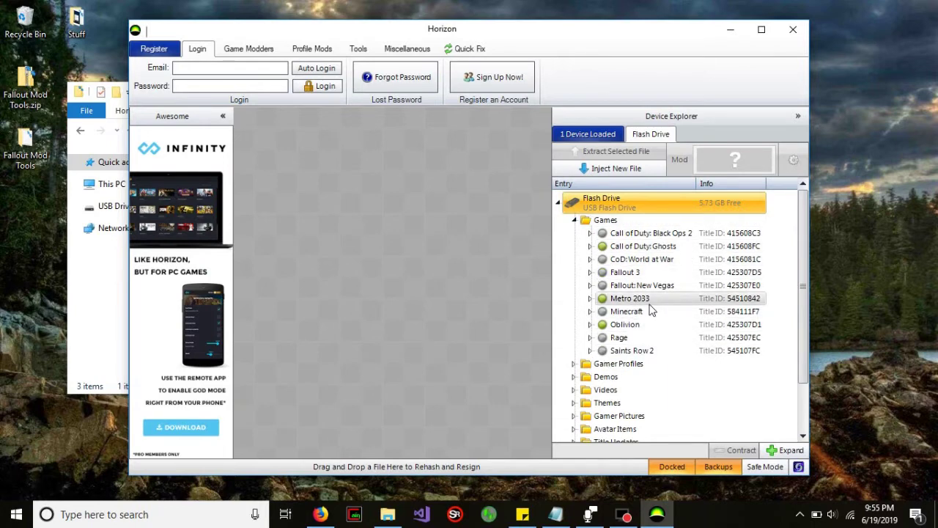
click(607, 247)
double_click(607, 248)
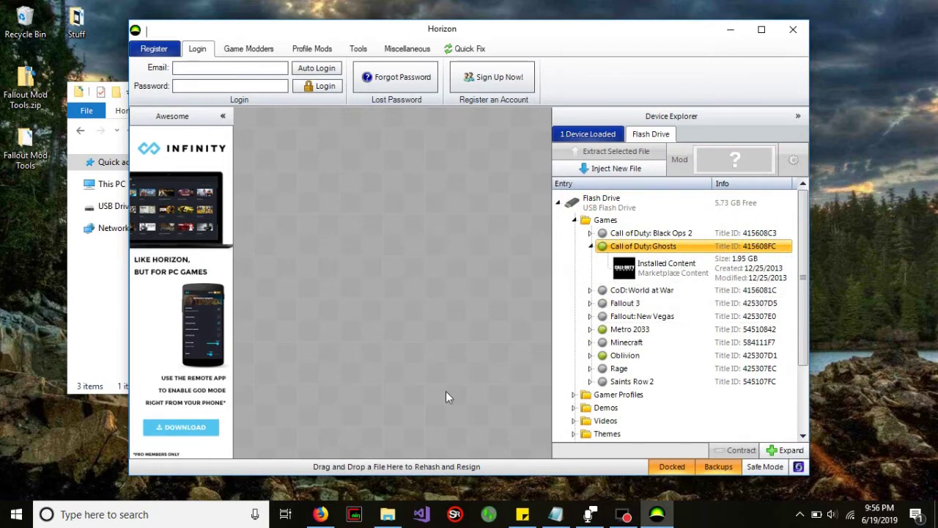
click(590, 247)
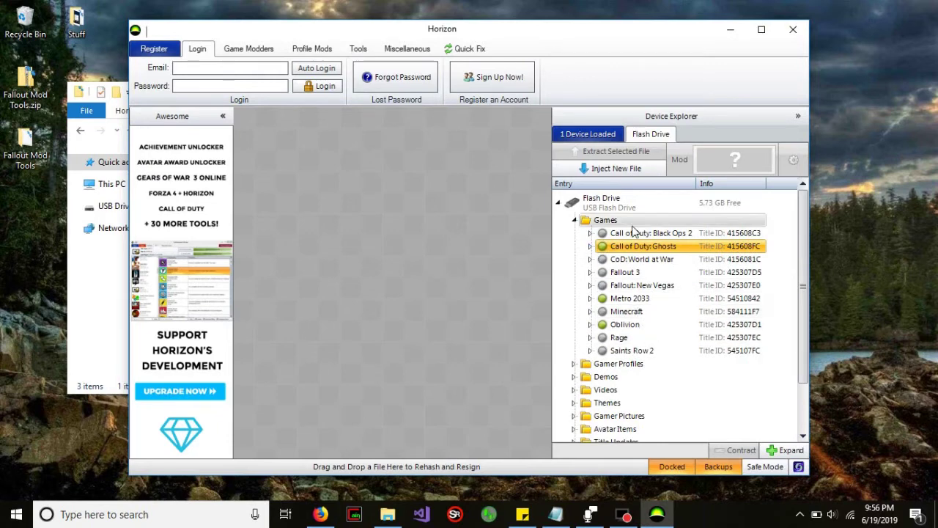
click(591, 273)
- Place Horizon beside the Fallout Mod Tools window and drag Save 38 into the folder
click(596, 290)
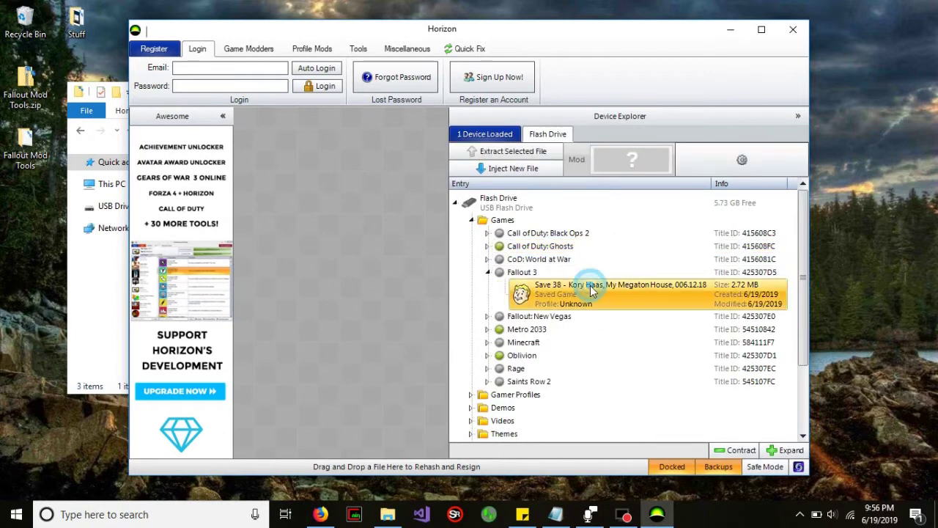
drag(490, 41, 689, 58)
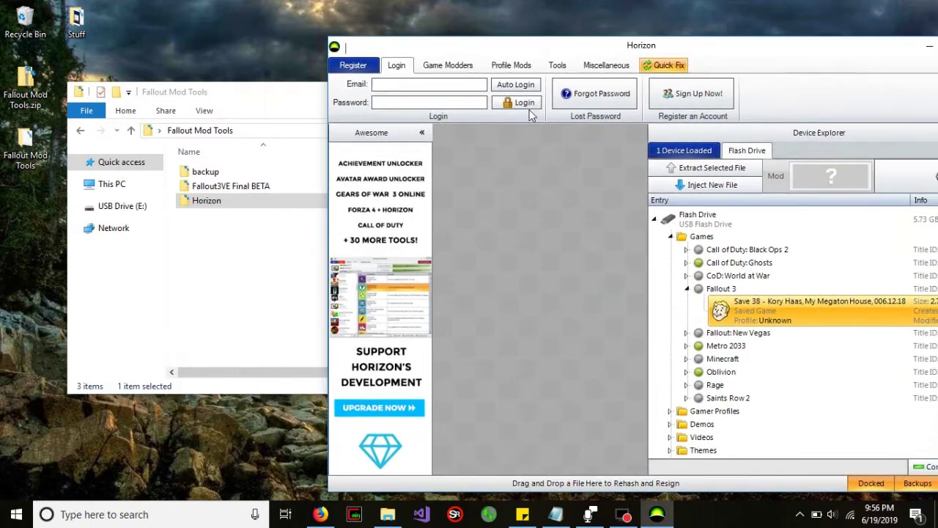
click(243, 241)
drag(332, 95, 295, 108)
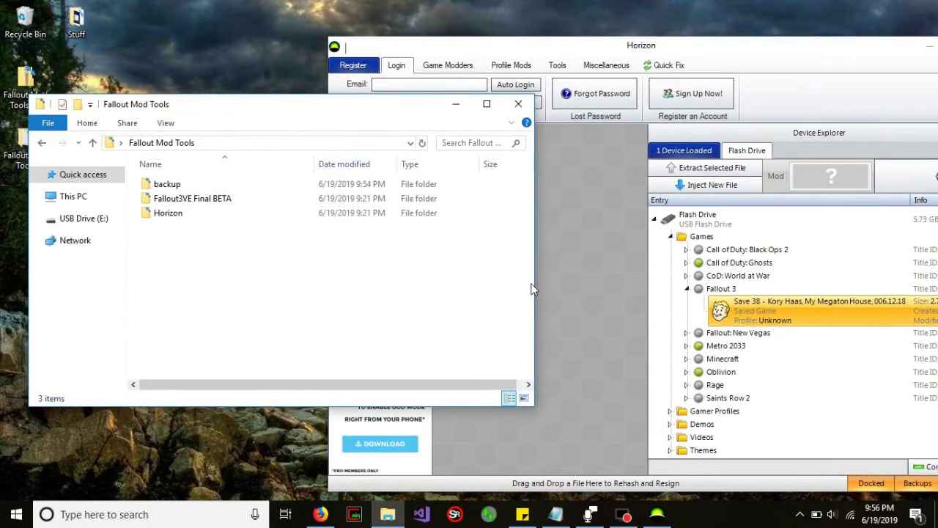
drag(538, 286, 385, 293)
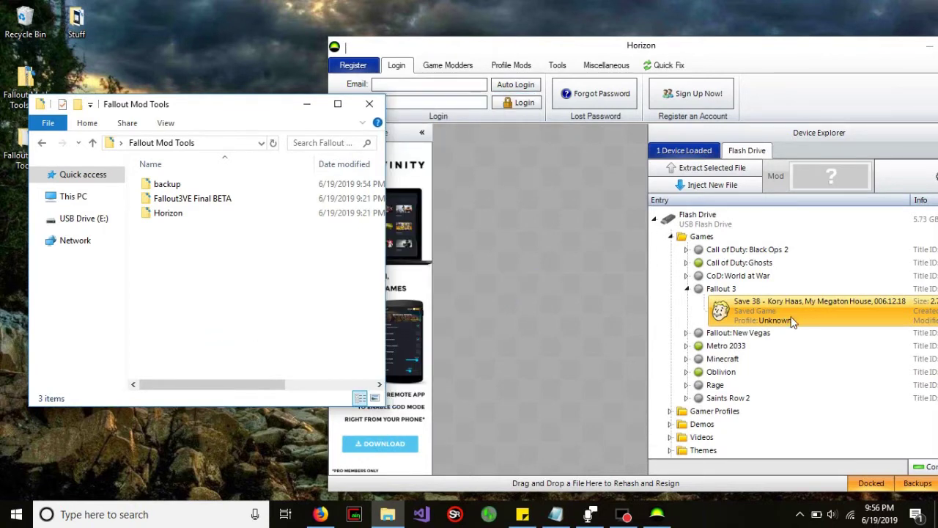
click(763, 314)
drag(372, 286, 245, 273)
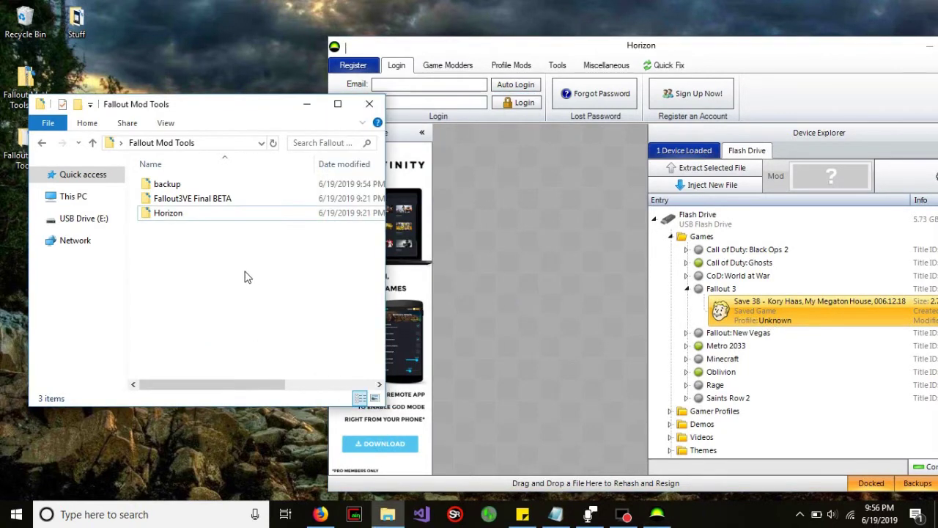
- Dismiss the extraction message and delete the Fallout 3 Save 38 from the flash drive
click(469, 276)
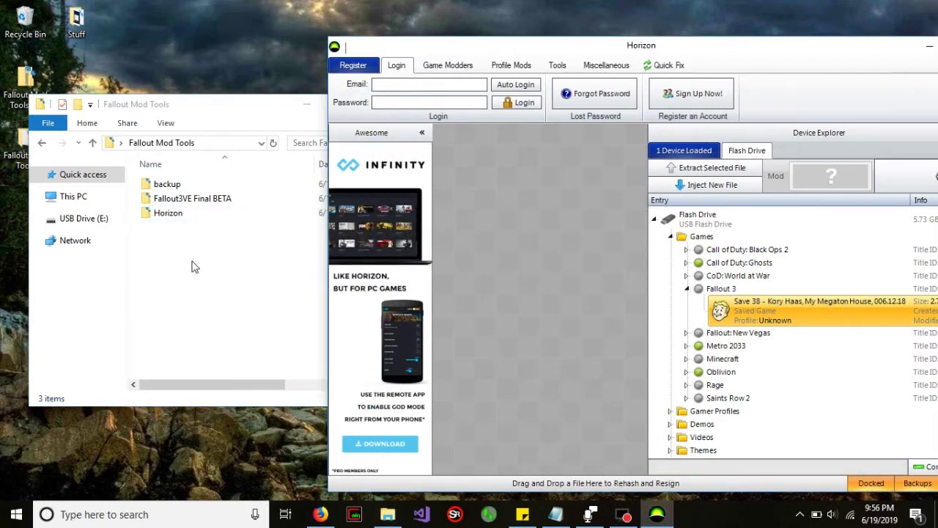
click(189, 229)
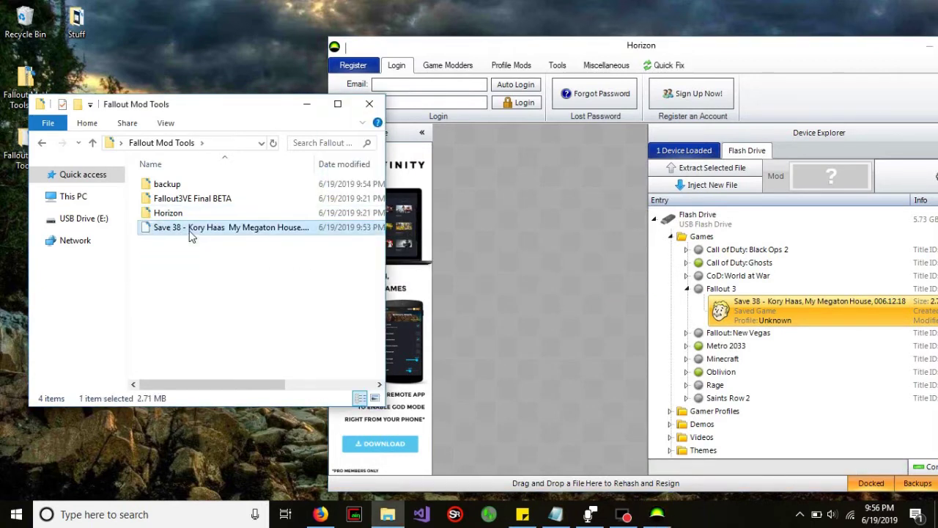
click(835, 312)
right_click(825, 313)
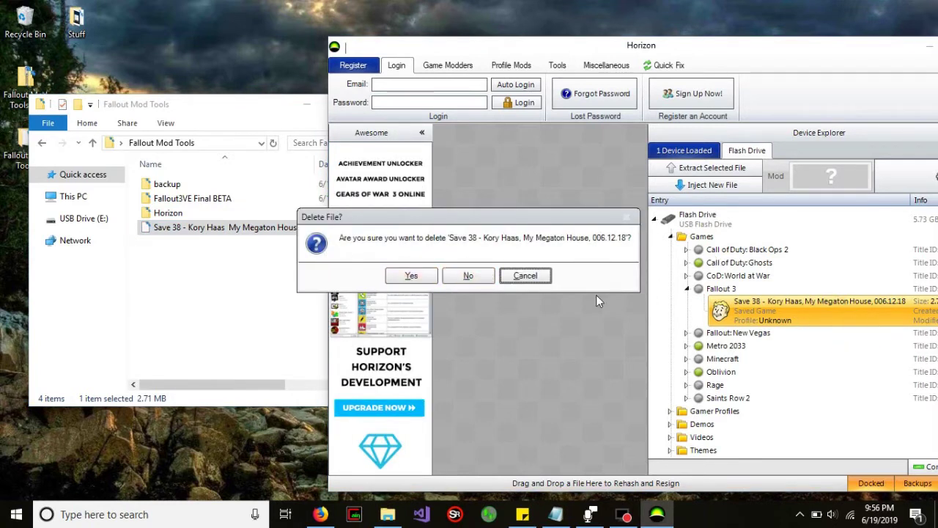
click(525, 277)
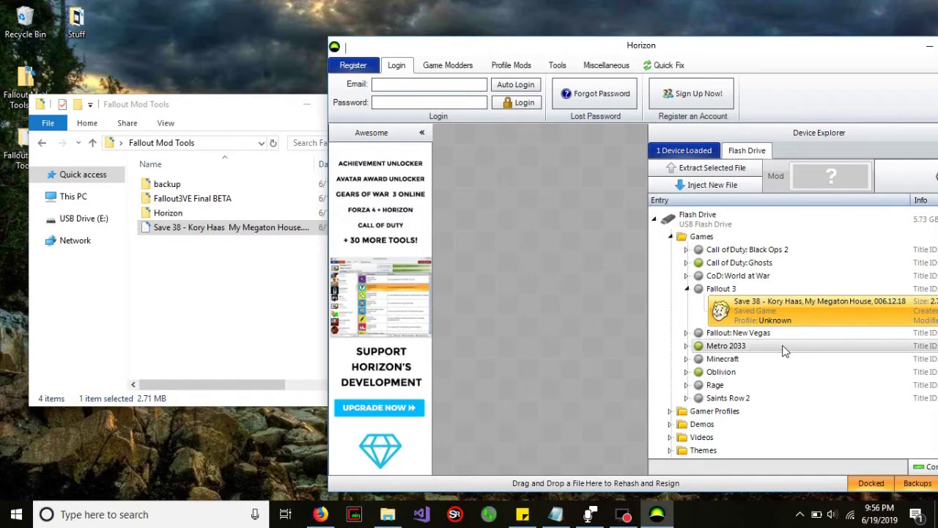
right_click(766, 304)
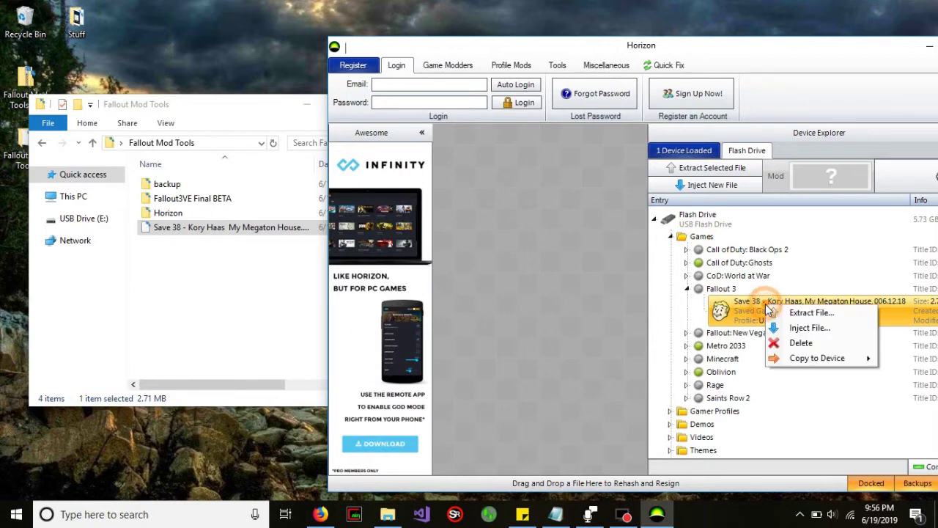
click(798, 344)
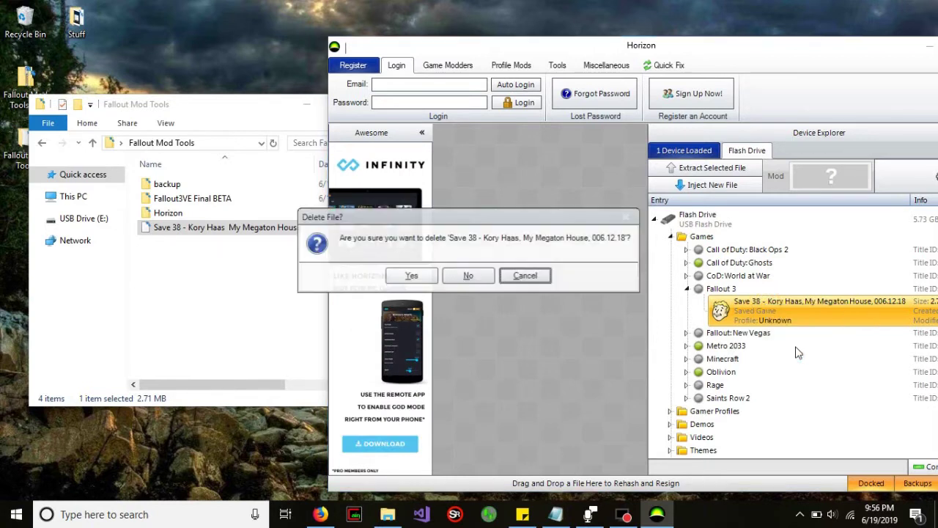
click(406, 275)
click(257, 319)
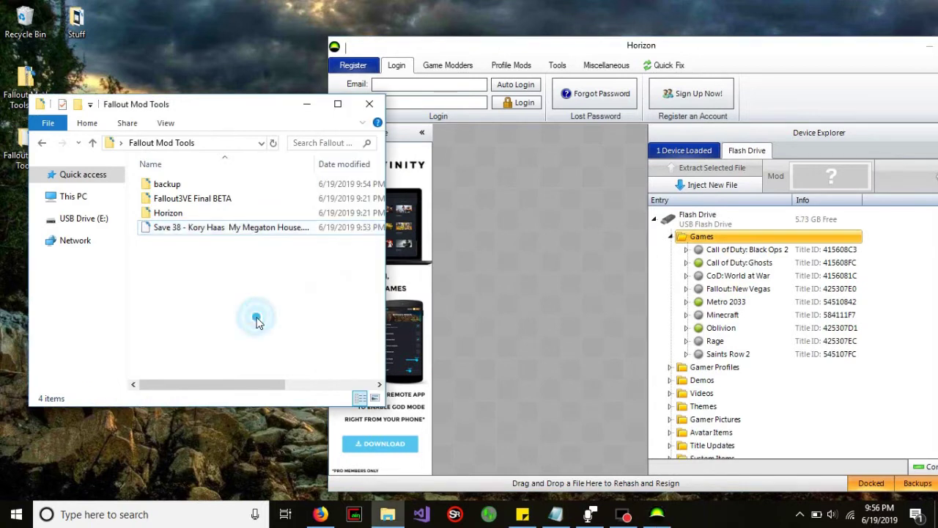
- Copy Save 38 and paste it into the backup folder, then return to Fallout Mod Tools
click(211, 234)
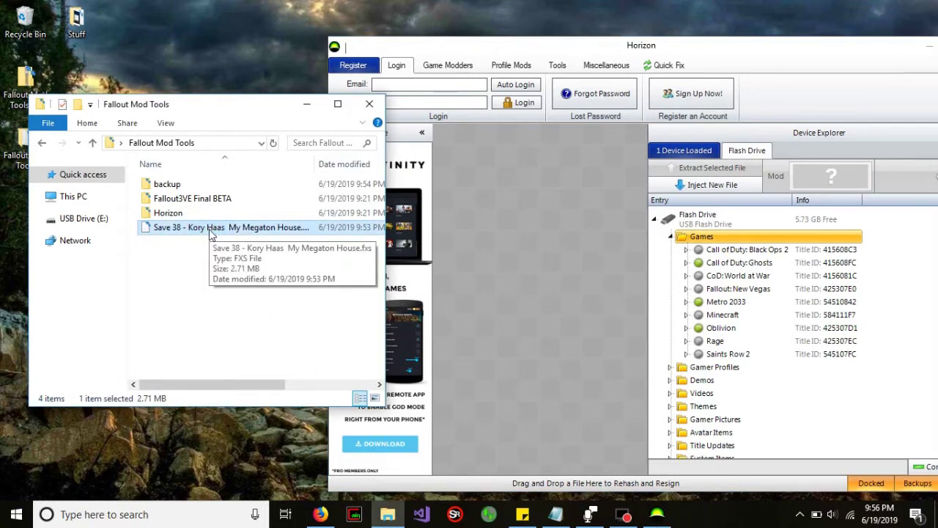
right_click(210, 231)
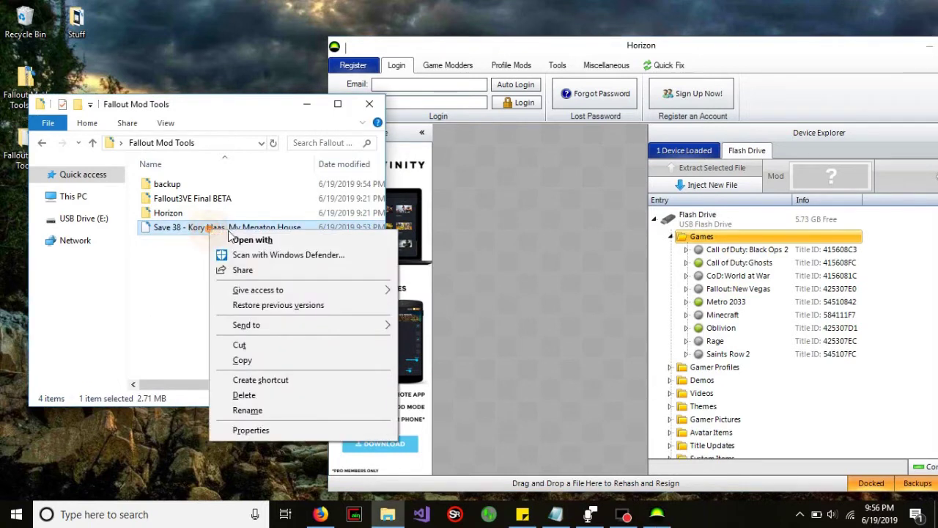
click(238, 359)
double_click(219, 188)
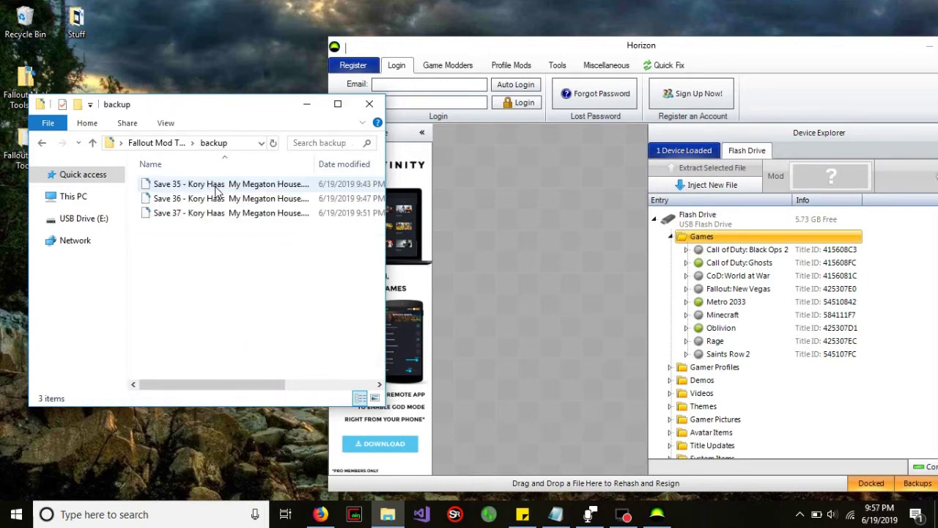
right_click(212, 249)
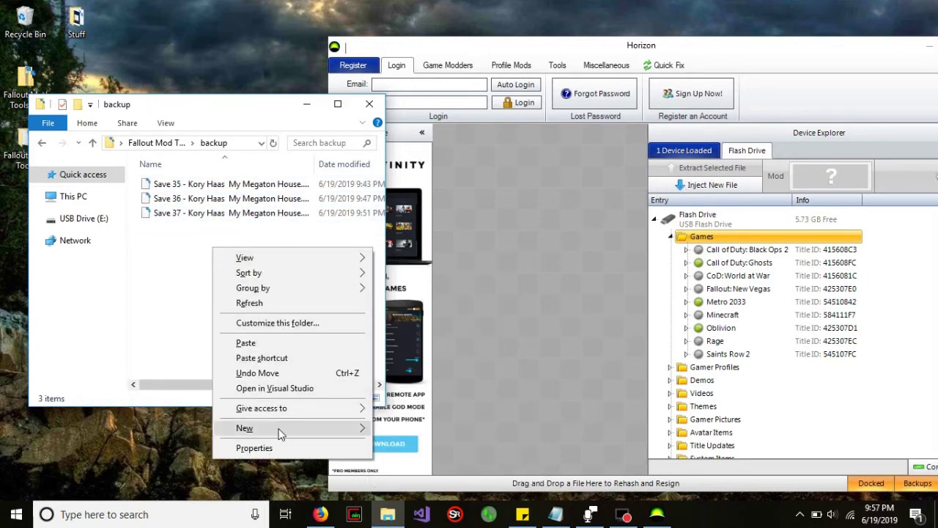
click(291, 343)
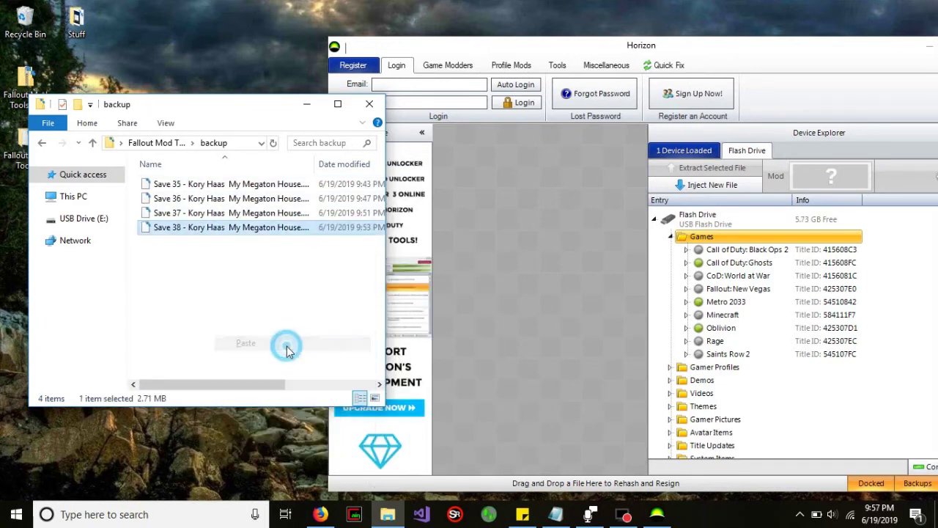
click(158, 142)
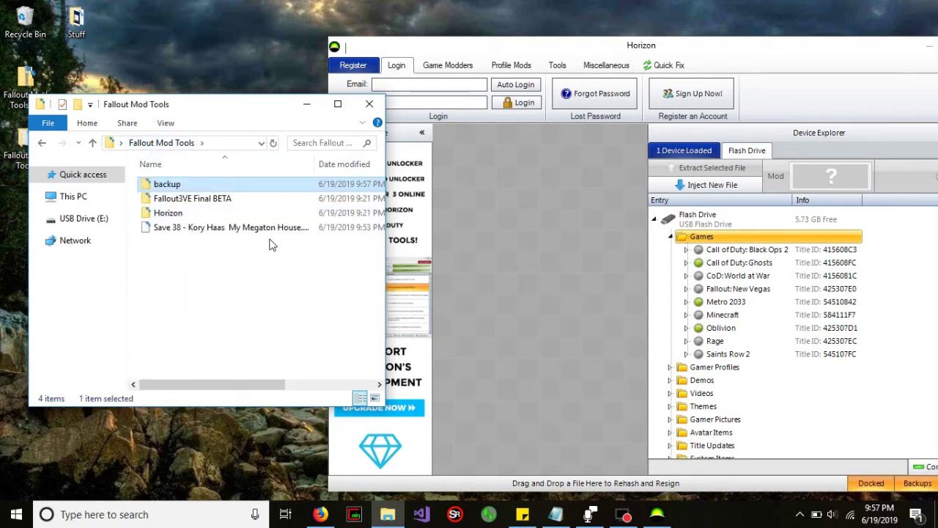
- Shift the Horizon window slightly left and bring the folder window back to front
click(555, 313)
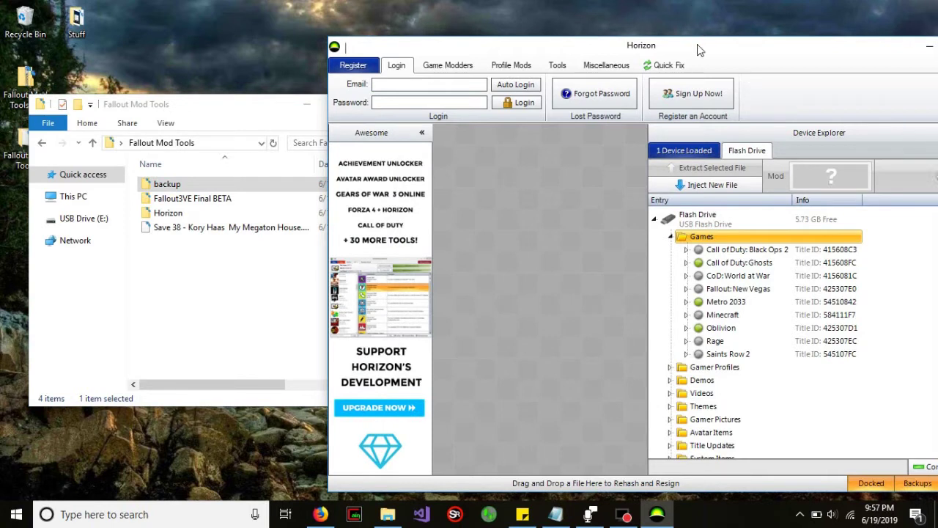
drag(698, 50, 671, 49)
click(284, 282)
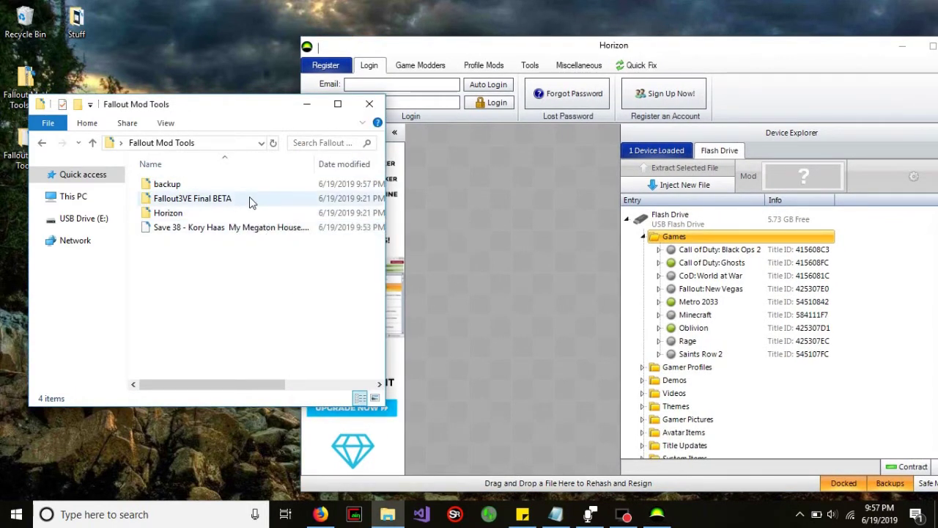
- Launch Fallout3VE.exe from the Fallout3VE Final BETA folder and close the duplicate window
double_click(250, 199)
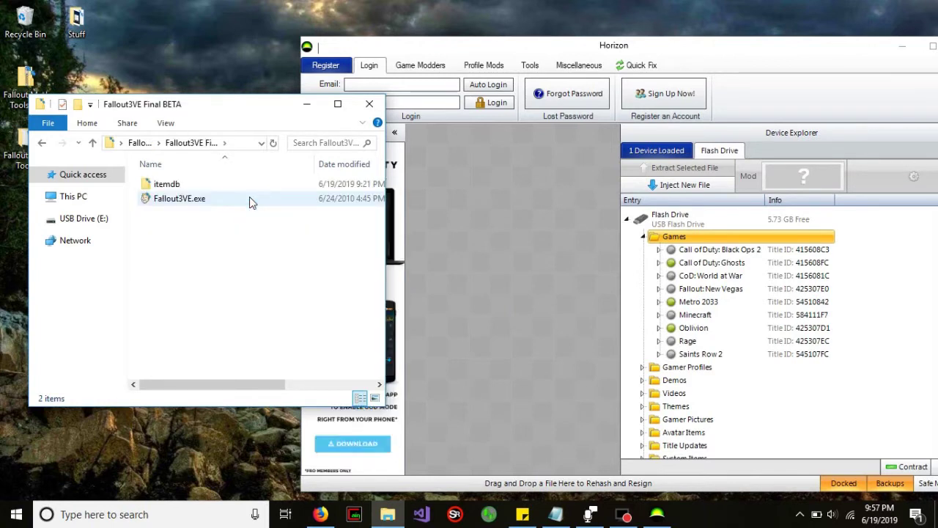
double_click(250, 198)
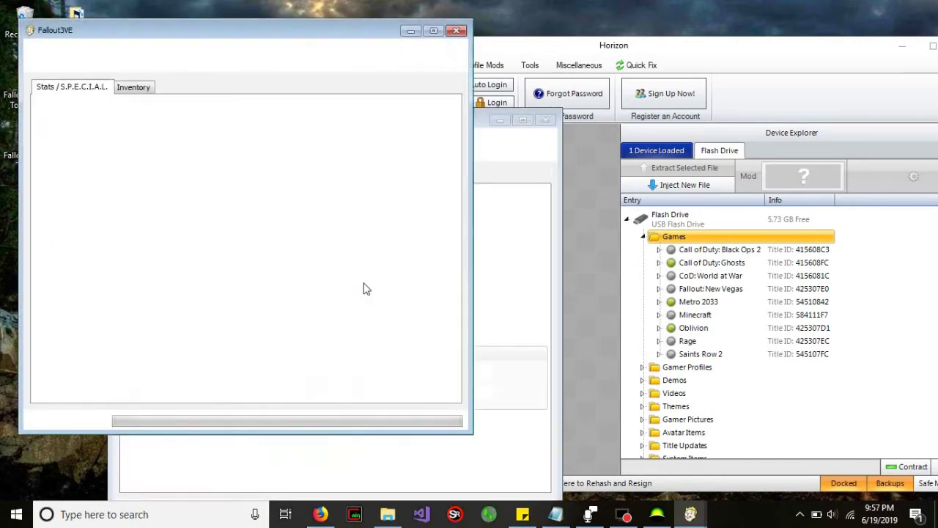
click(546, 120)
drag(287, 32, 566, 45)
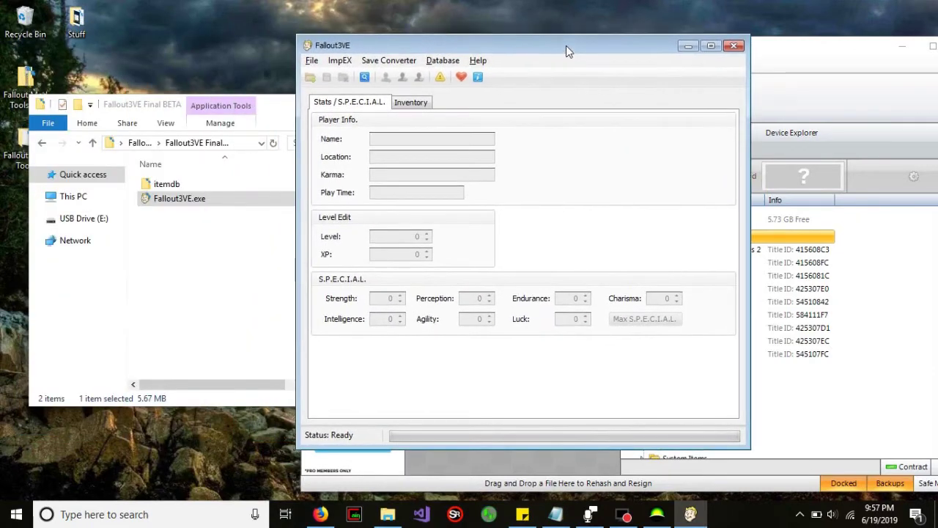
- Open the Save 38 .fxs file through File > Open
click(311, 60)
click(328, 77)
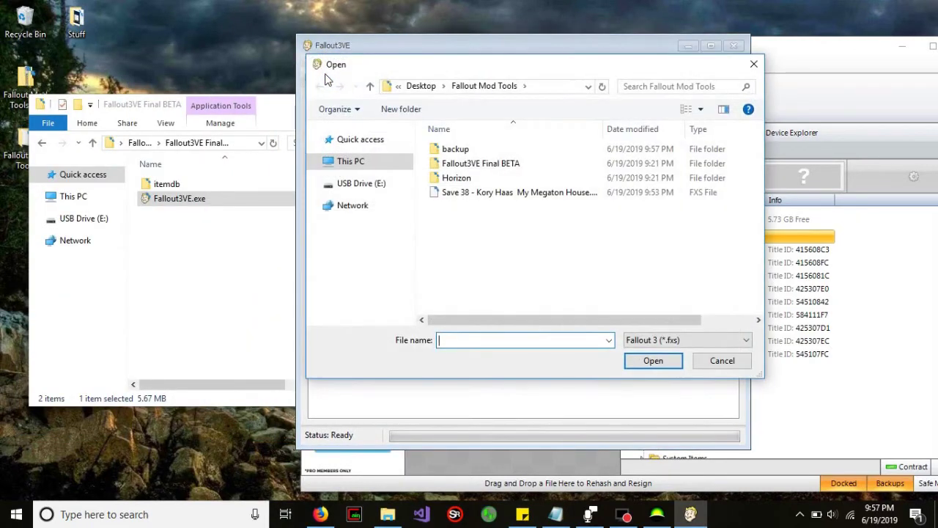
click(555, 194)
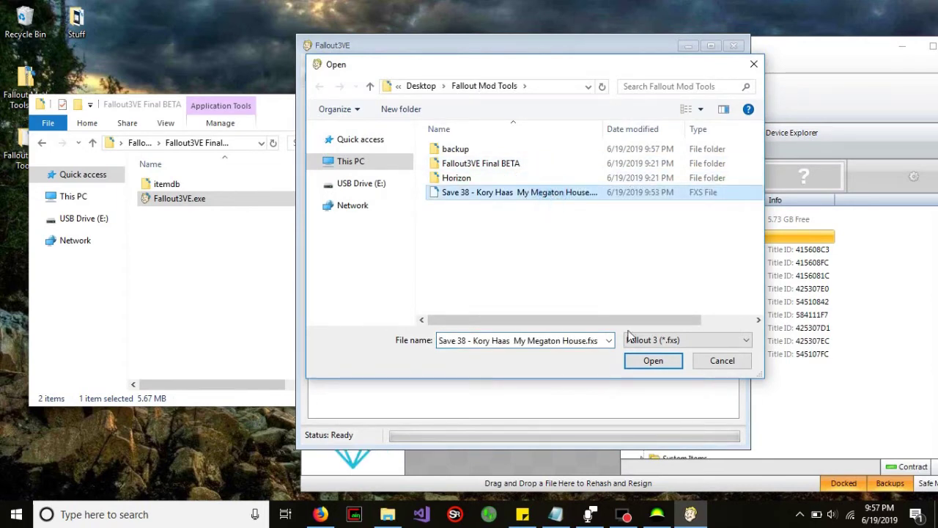
click(652, 359)
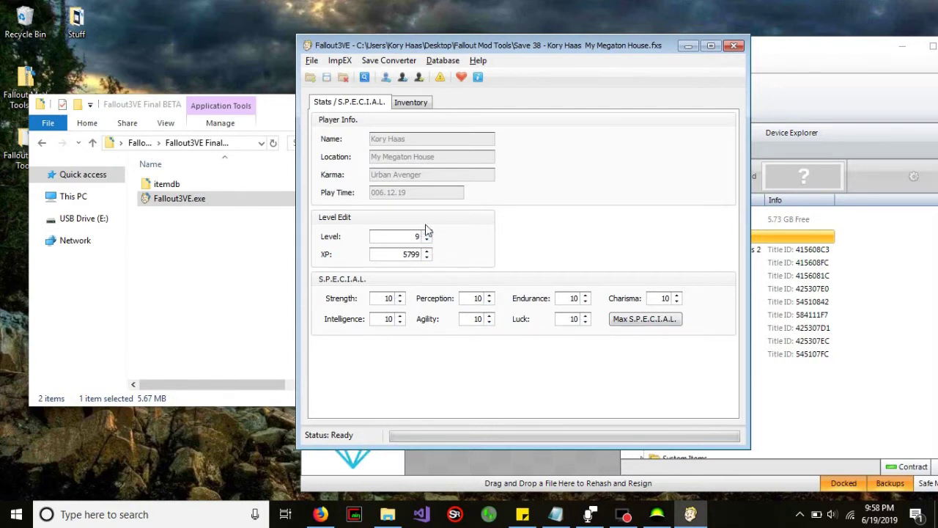
- Switch to the Inventory tab to list Save 38's items
click(422, 108)
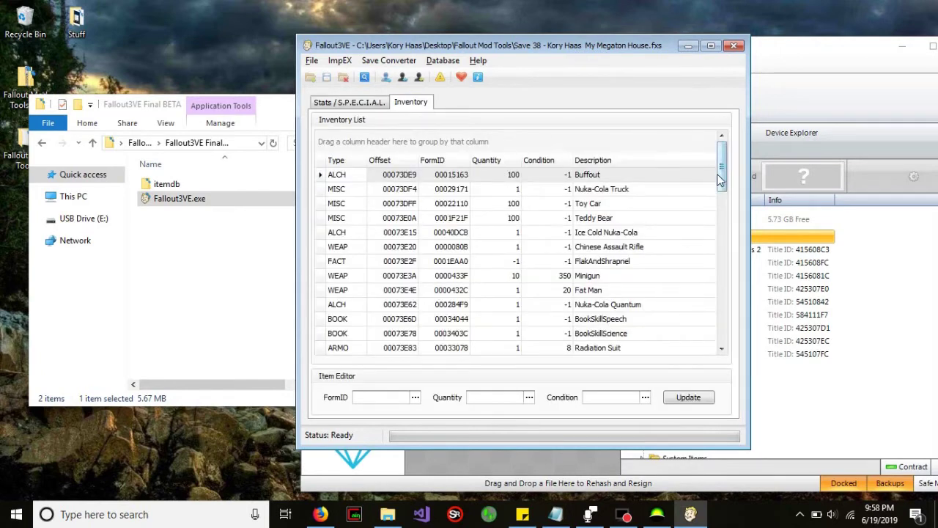
- Scroll the inventory list, inspecting Nuka-Cola Truck, Buffout, Dart, Microfusion Cell and Stimpak entries
drag(719, 176, 742, 169)
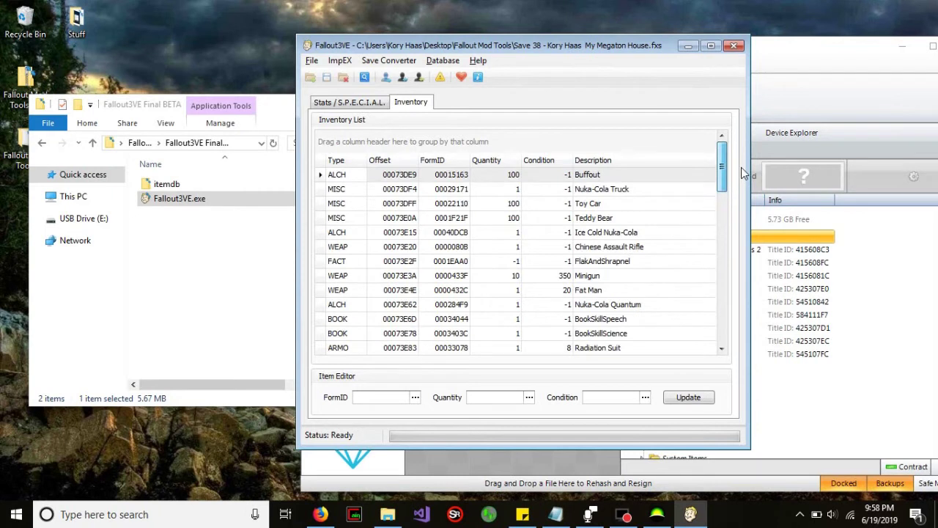
click(498, 185)
click(573, 177)
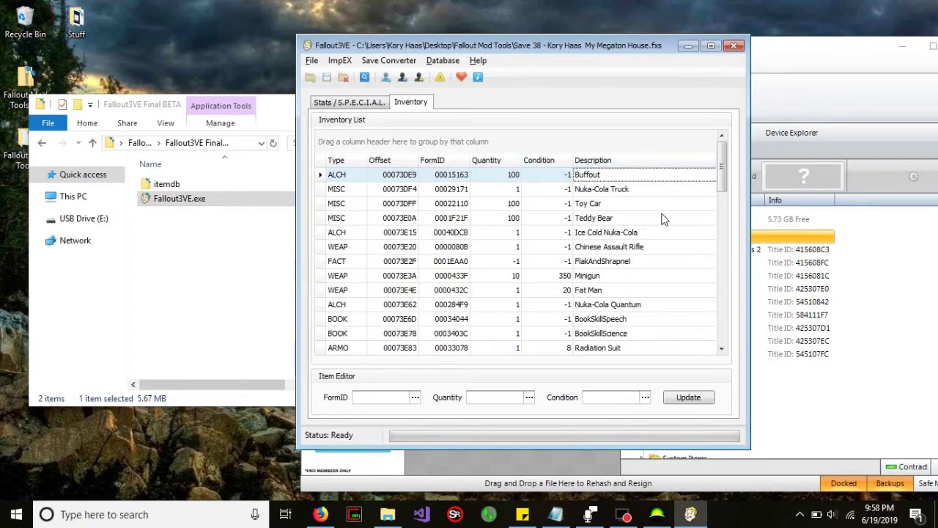
mouse_move(721, 165)
mouse_down()
mouse_move(718, 304)
mouse_move(709, 164)
mouse_up()
drag(729, 165, 710, 338)
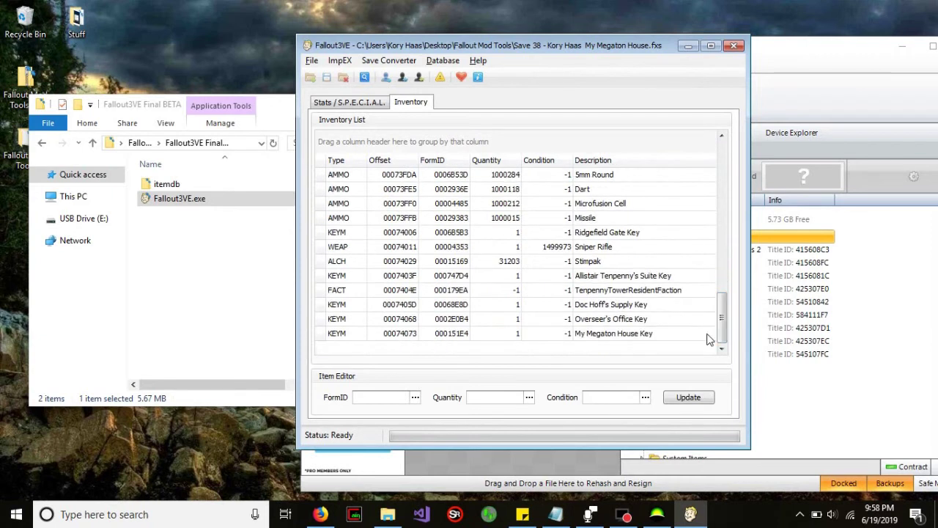
click(339, 189)
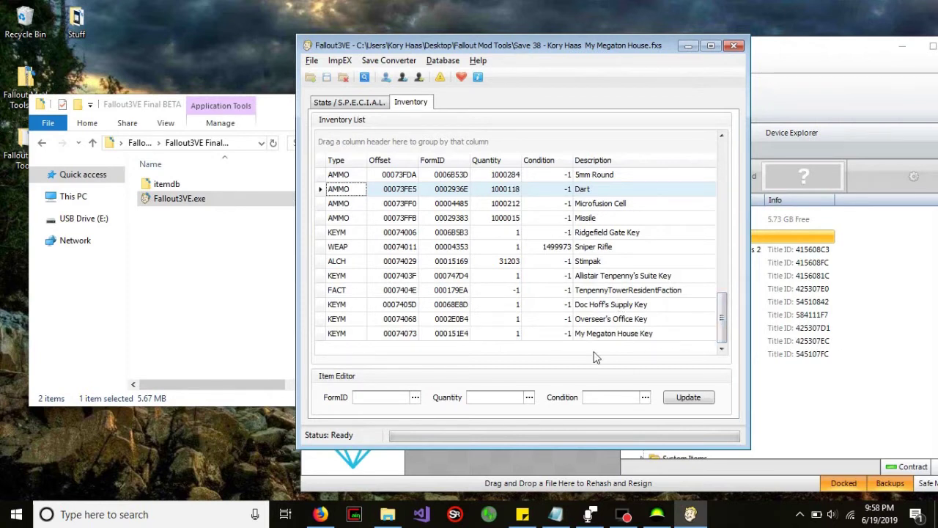
click(342, 206)
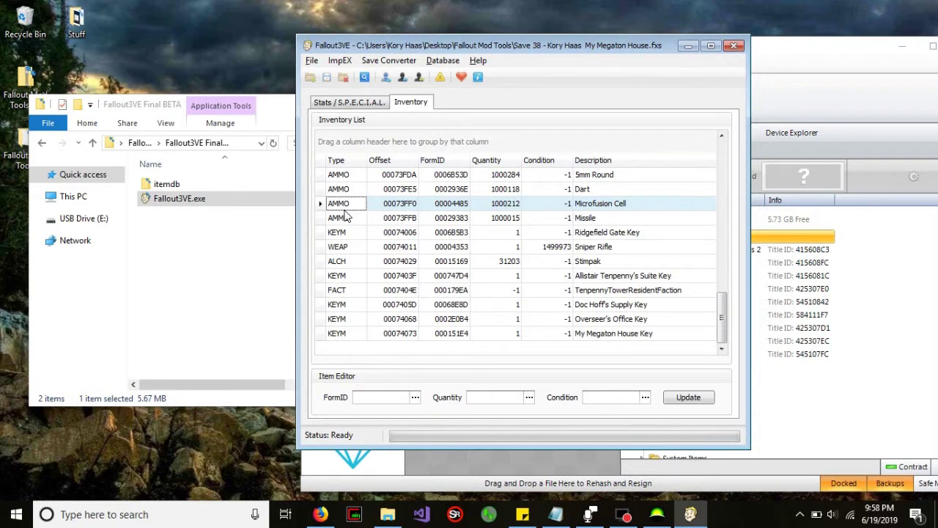
click(351, 264)
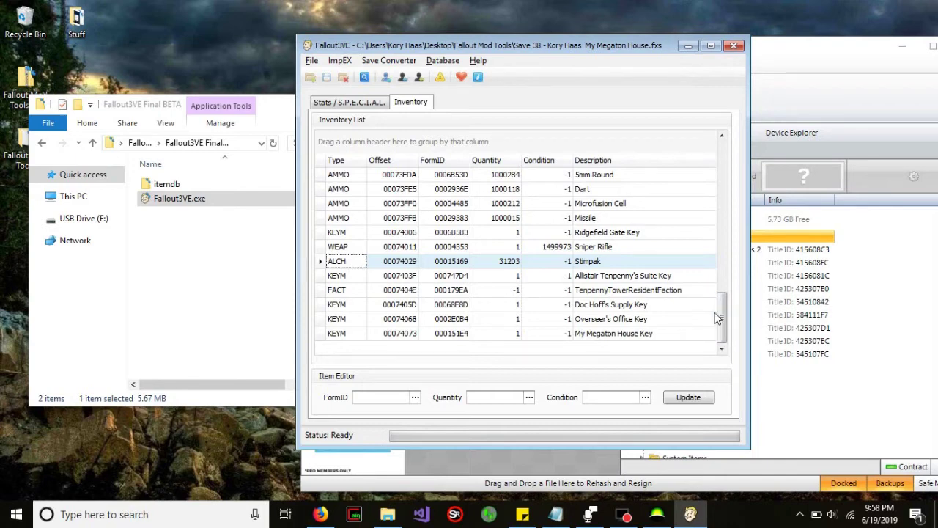
drag(722, 314, 722, 179)
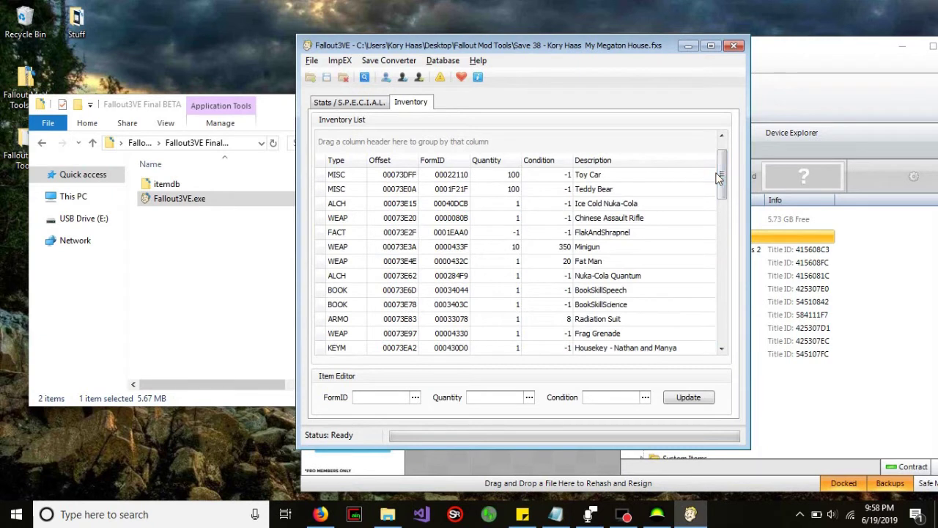
- Set the Minigun's quantity to 15 in the Item Editor and apply it
click(503, 252)
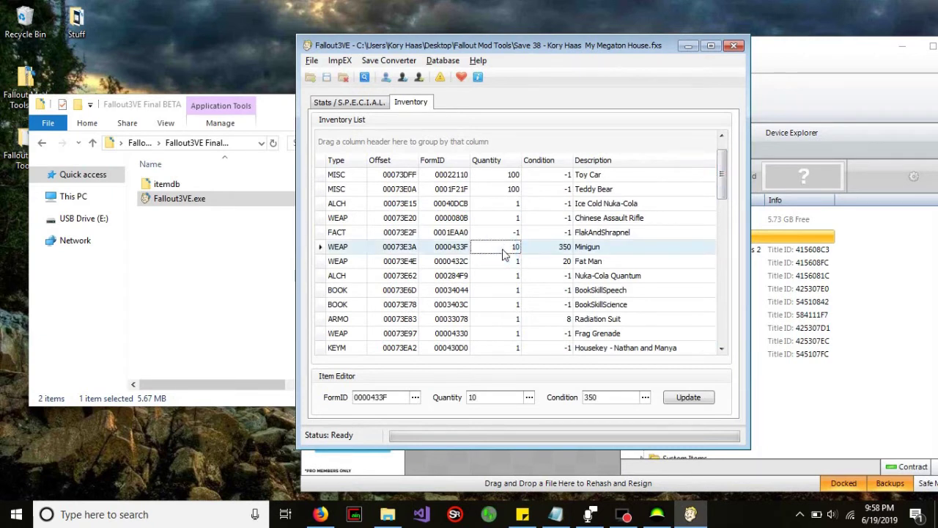
click(487, 397)
text(5)
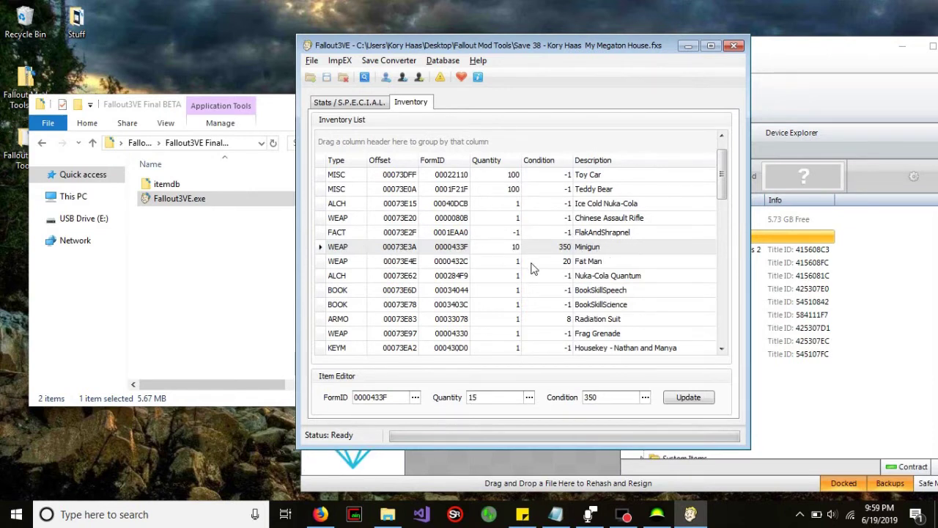
click(482, 396)
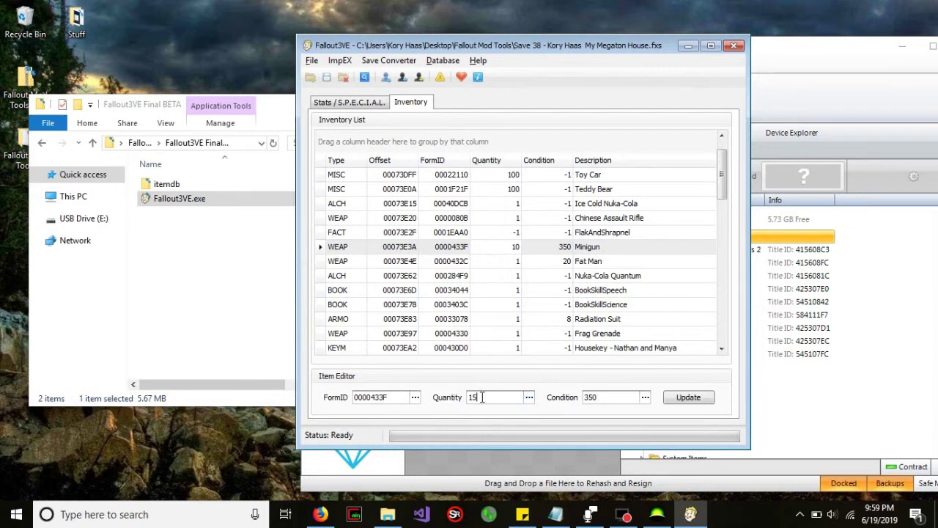
click(688, 396)
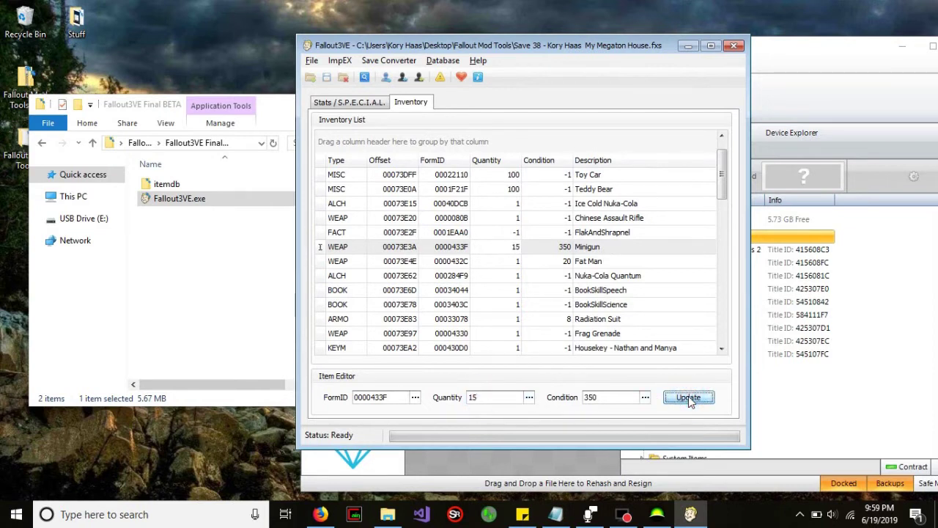
- Set the Minigun's condition to 400 and apply it
click(619, 400)
key(BackSpace)
key(BackSpace)
click(704, 400)
- Try a longer condition value for the Minigun, then select the Chinese Assault Rifle
double_click(607, 397)
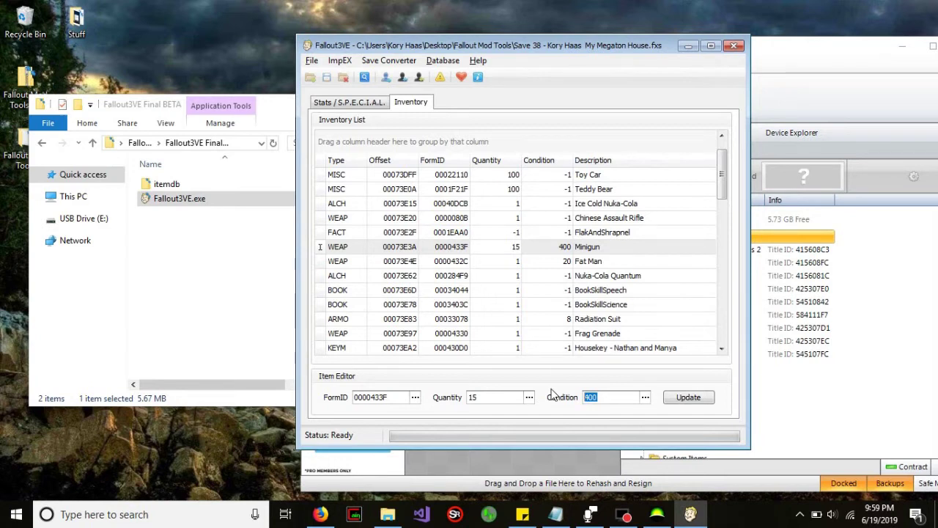
key(Home)
text(111111)
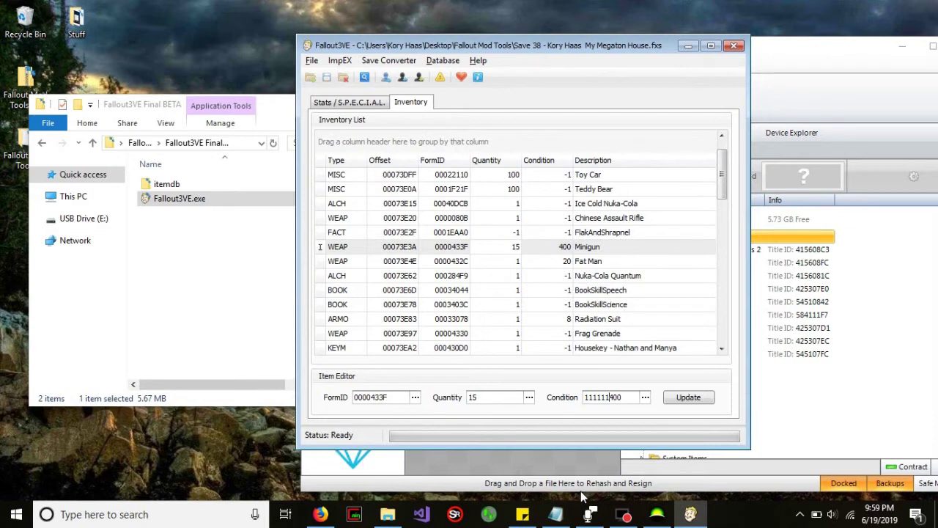
key(BackSpace)
key(BackSpace)
key(BackSpace)
key(BackSpace)
key(BackSpace)
click(501, 219)
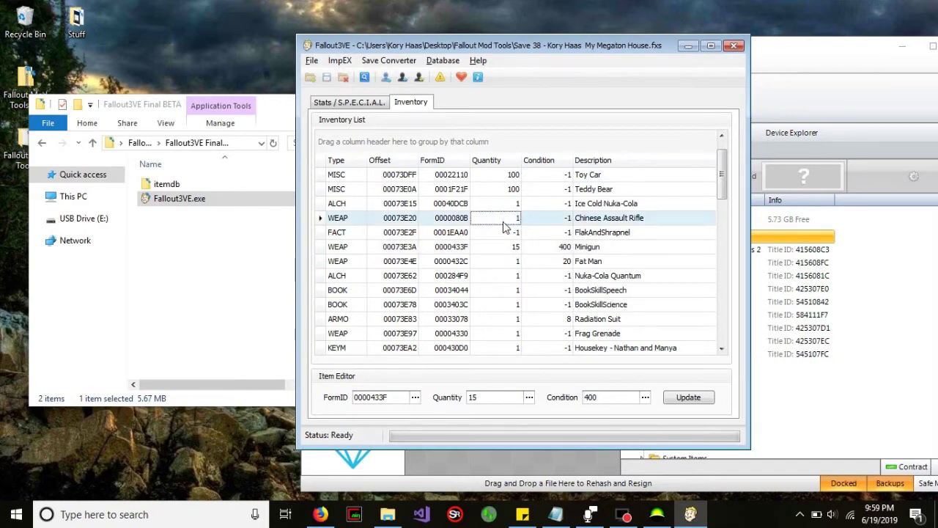
- Change the Alien Blaster's quantity from 1 to 3 and apply the update
scroll(504, 227, up, 1)
scroll(503, 227, down, 15)
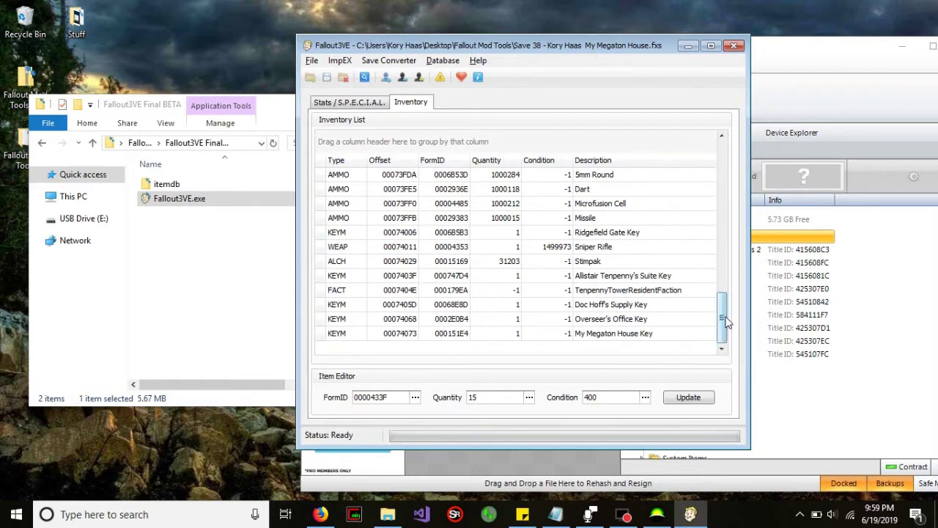
drag(725, 322, 724, 284)
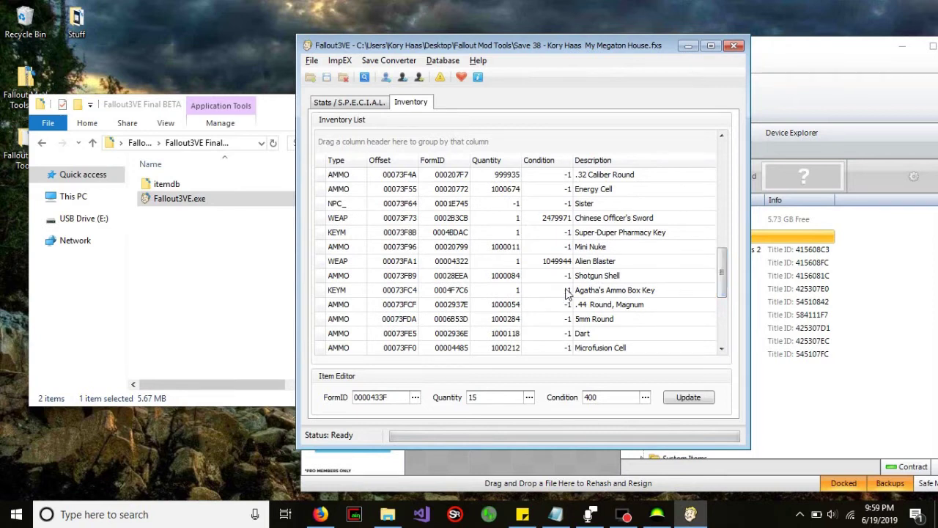
click(504, 266)
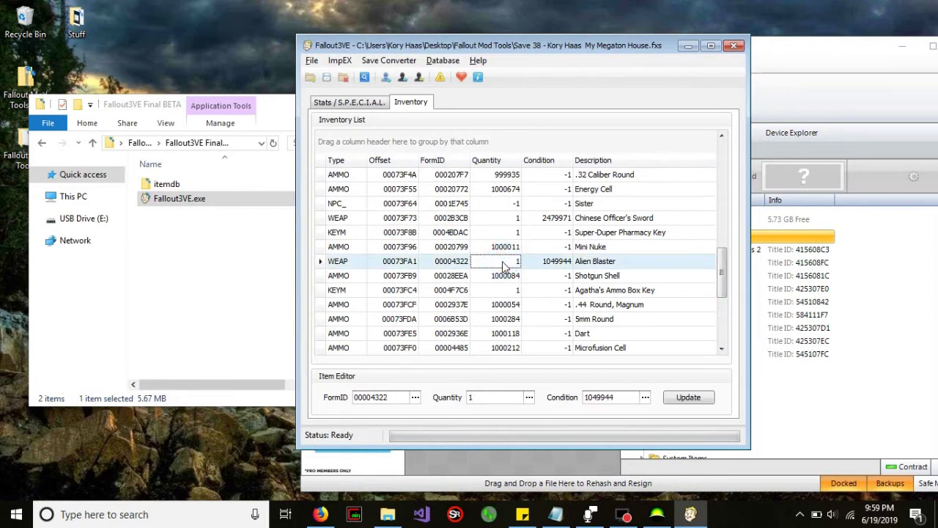
double_click(496, 401)
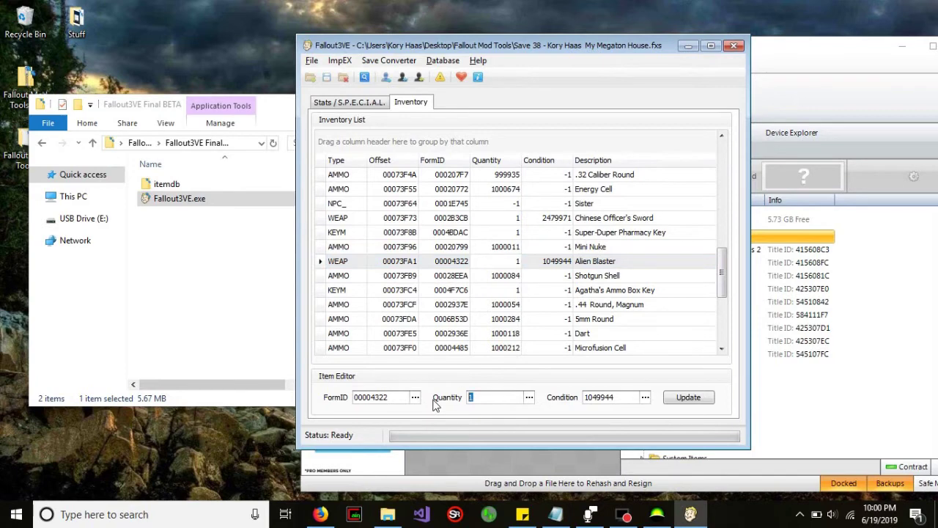
text(3)
click(690, 403)
- Scroll back up the inventory and select the Fat Man entry
scroll(724, 283, up, 1)
scroll(724, 283, up, 1)
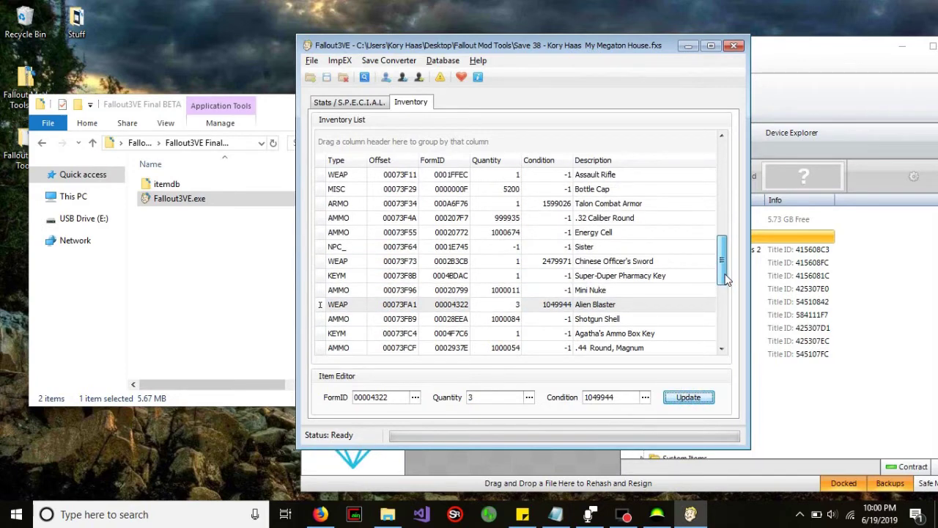
drag(726, 272, 727, 248)
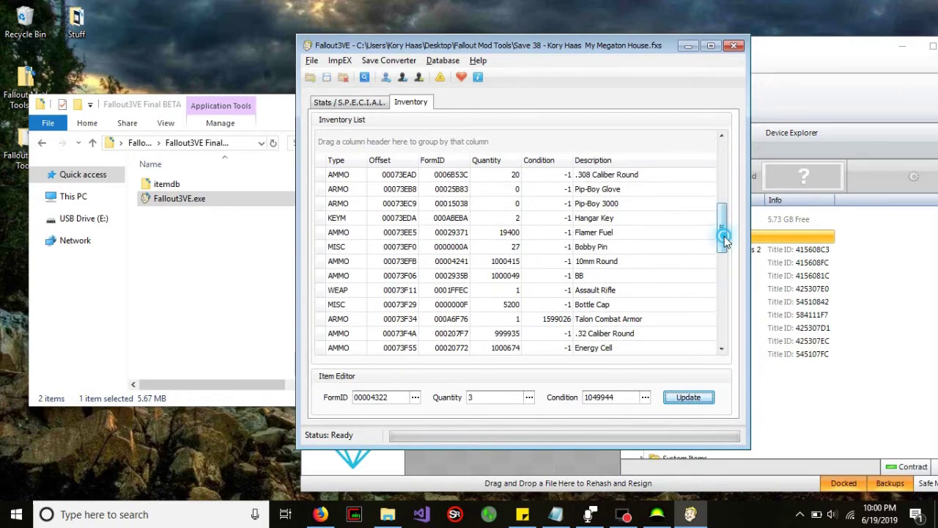
drag(724, 236, 722, 180)
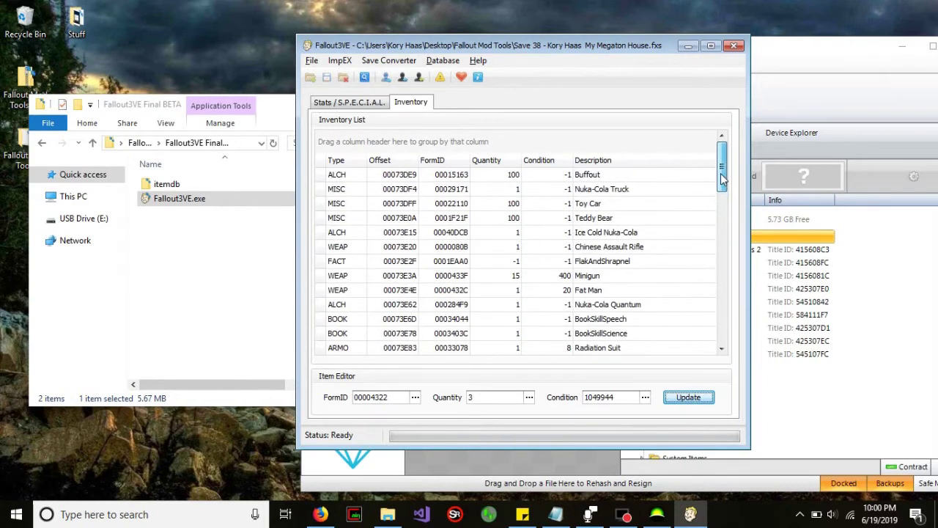
click(529, 293)
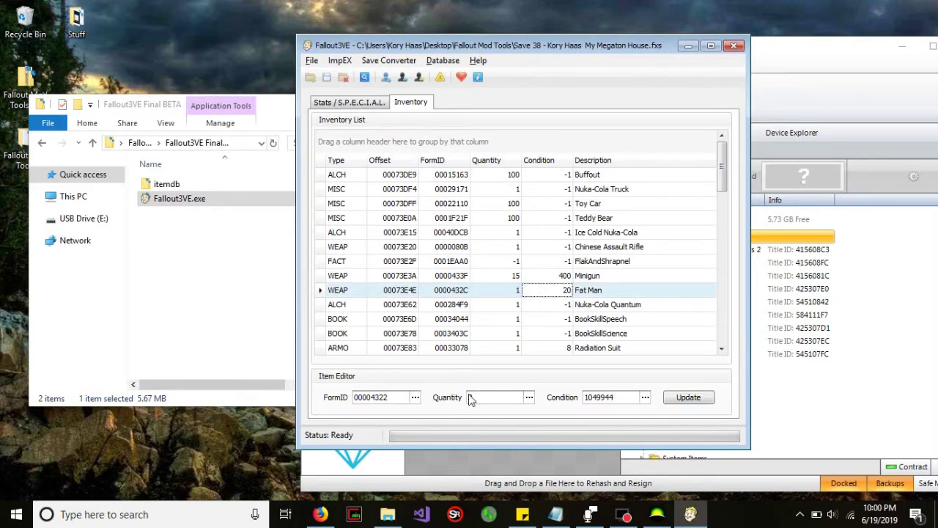
- On the Perforator wiki page, follow the weapon link to the Fallout 3 weapons list
click(320, 514)
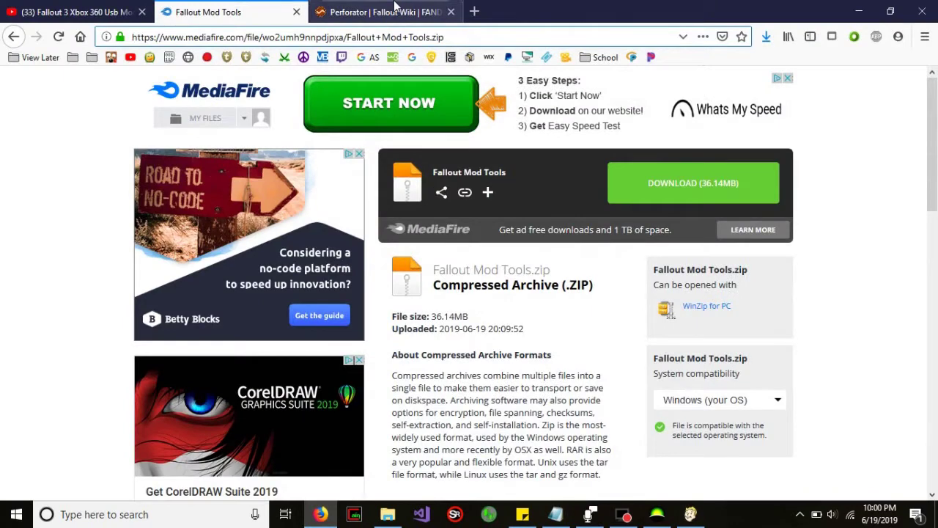
click(394, 7)
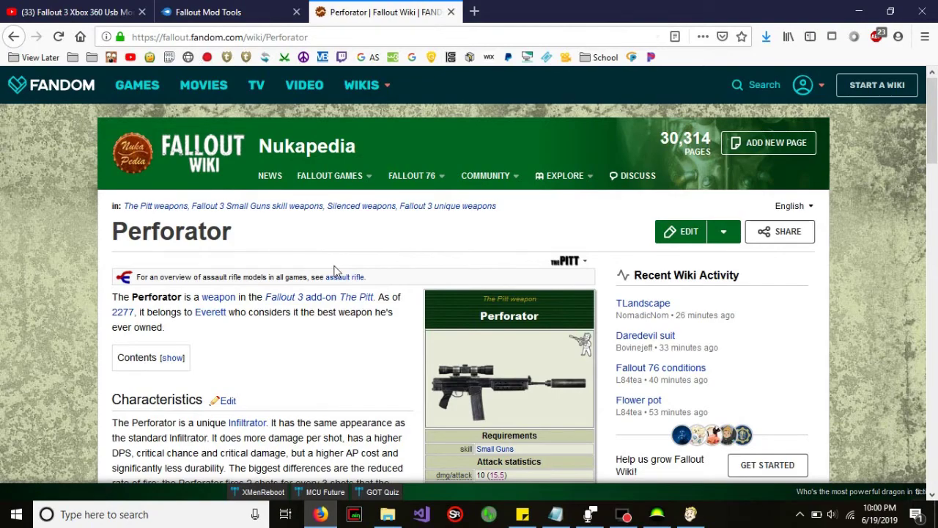
scroll(349, 393, down, 8)
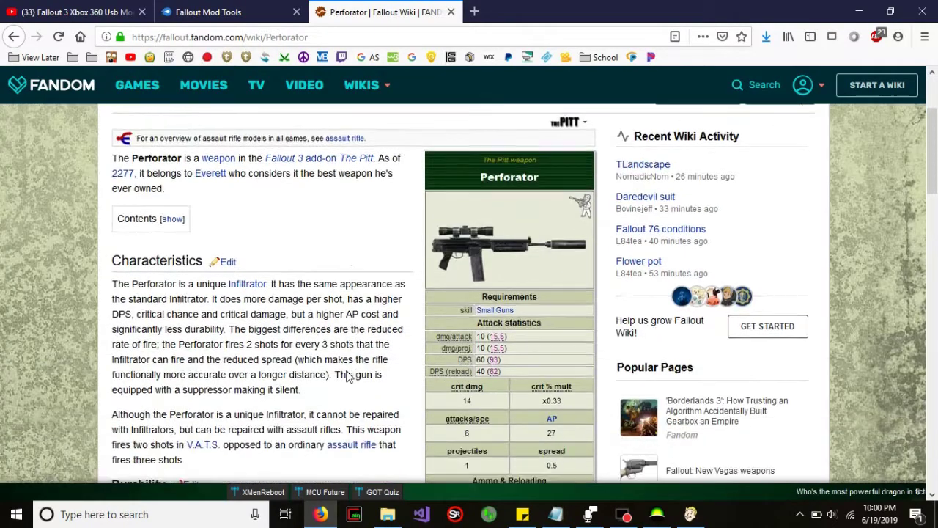
scroll(349, 376, up, 10)
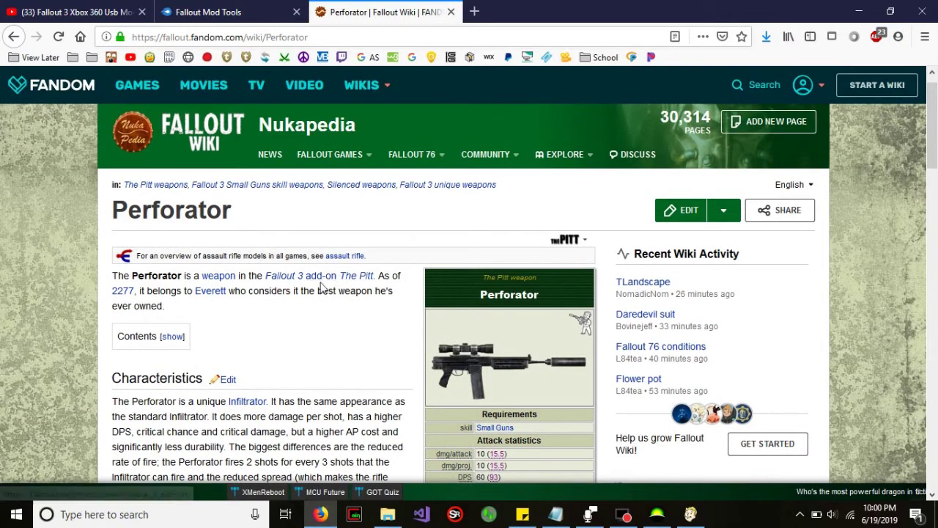
click(214, 277)
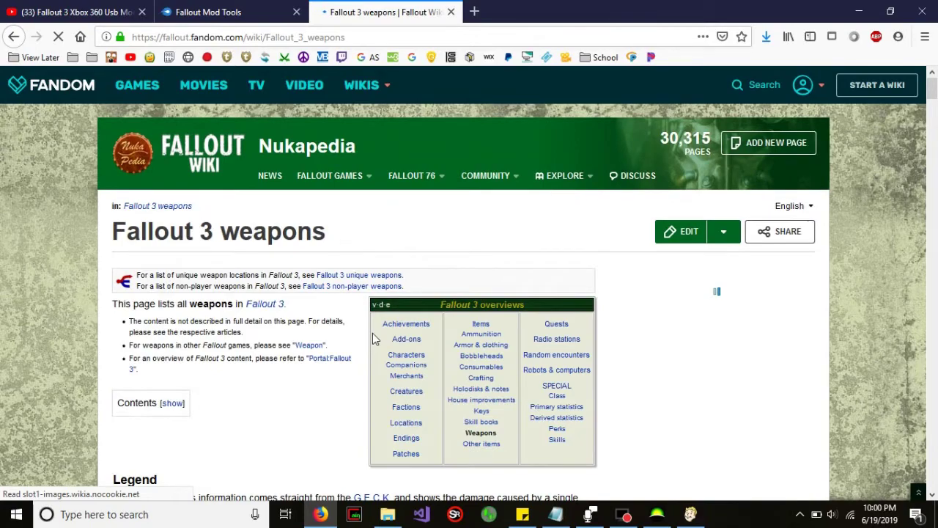
- Scroll down the weapons page to the Energy rifles table with its Base IDs
scroll(372, 332, down, 3)
scroll(315, 356, down, 14)
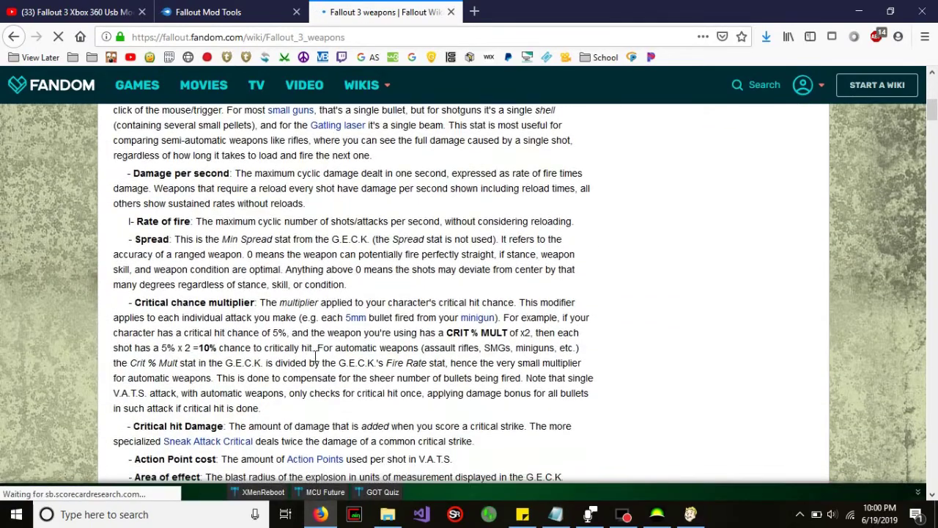
scroll(316, 360, up, 3)
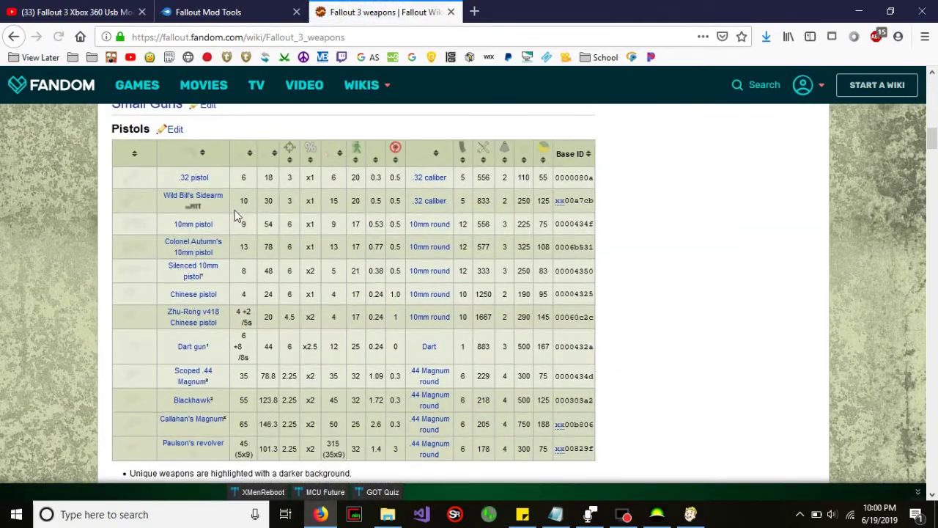
scroll(194, 304, down, 2)
scroll(197, 307, down, 2)
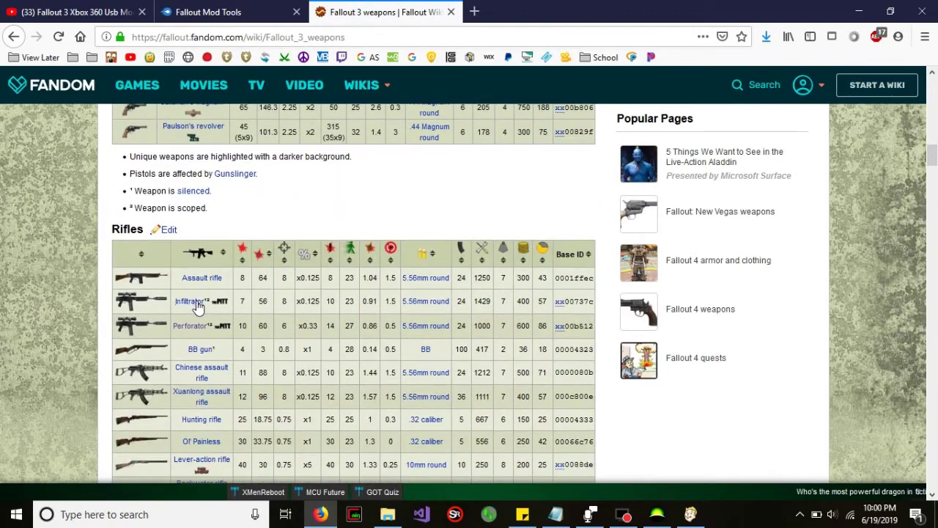
scroll(152, 271, down, 8)
scroll(152, 272, down, 2)
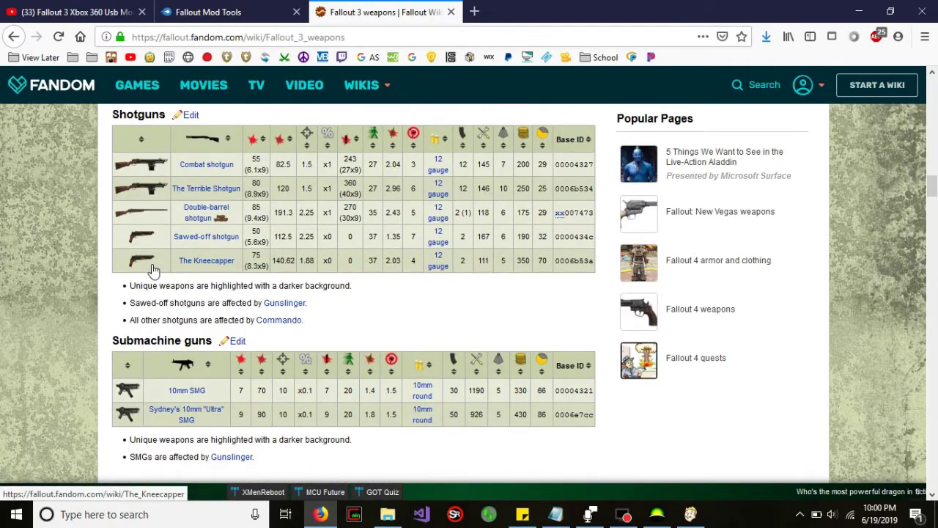
scroll(218, 290, down, 3)
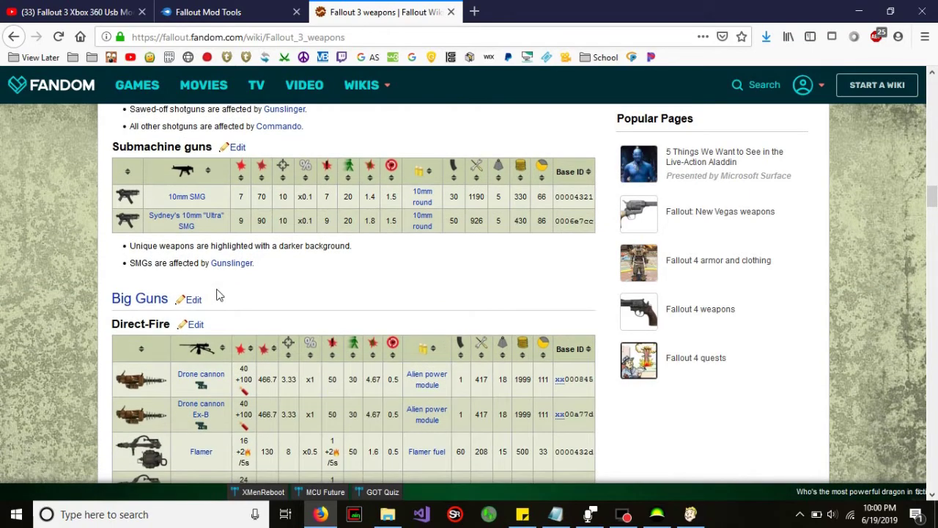
scroll(216, 265, down, 2)
scroll(218, 263, down, 1)
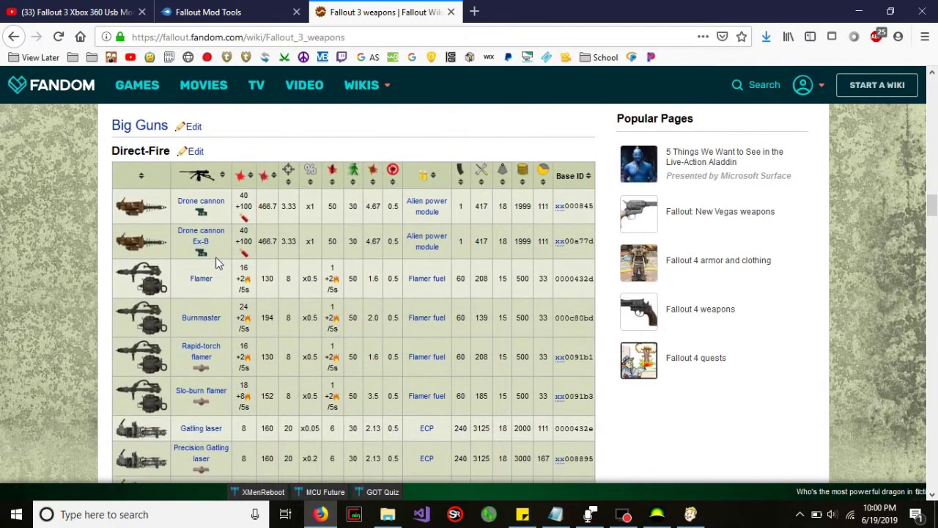
scroll(217, 261, down, 5)
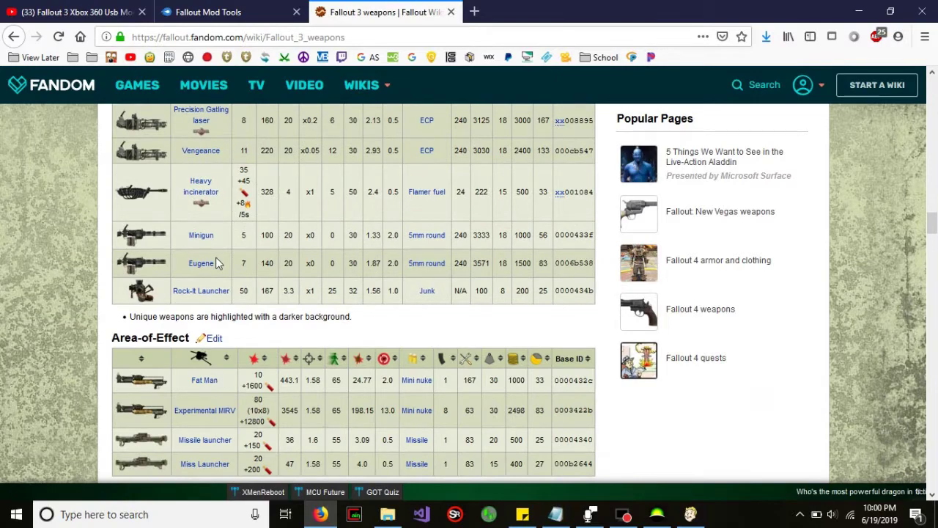
scroll(215, 262, down, 3)
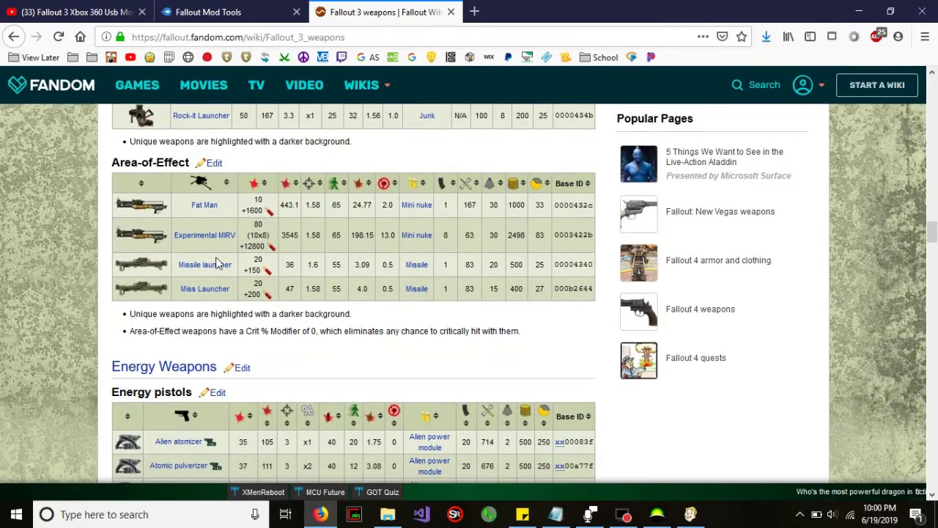
scroll(218, 264, down, 4)
scroll(218, 262, down, 2)
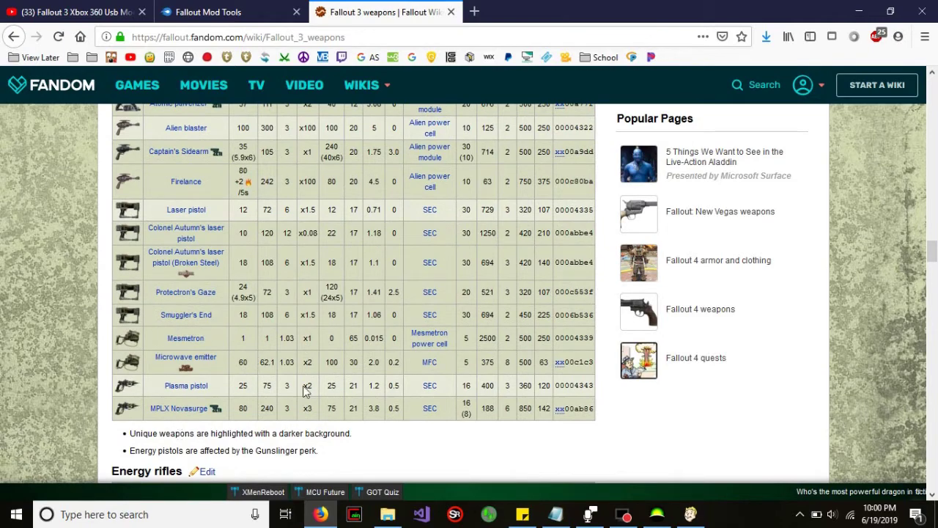
scroll(296, 415, down, 5)
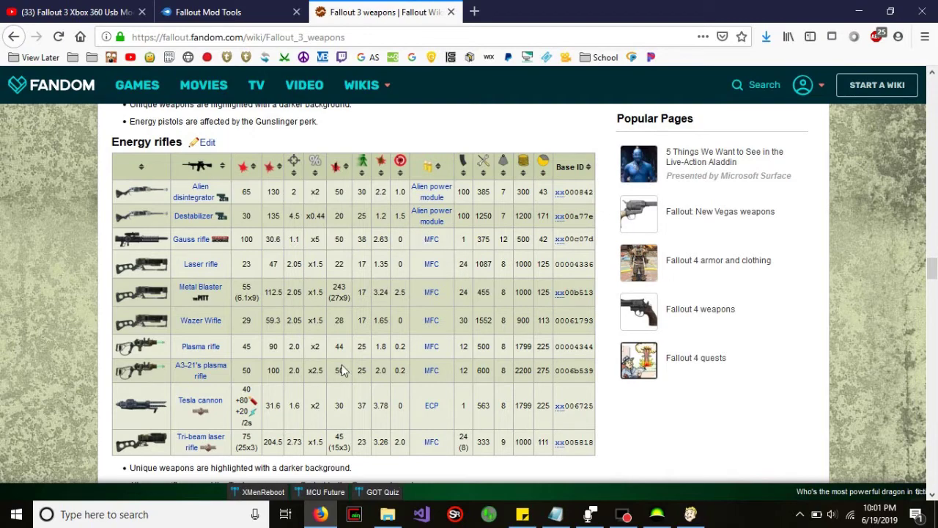
scroll(342, 370, down, 5)
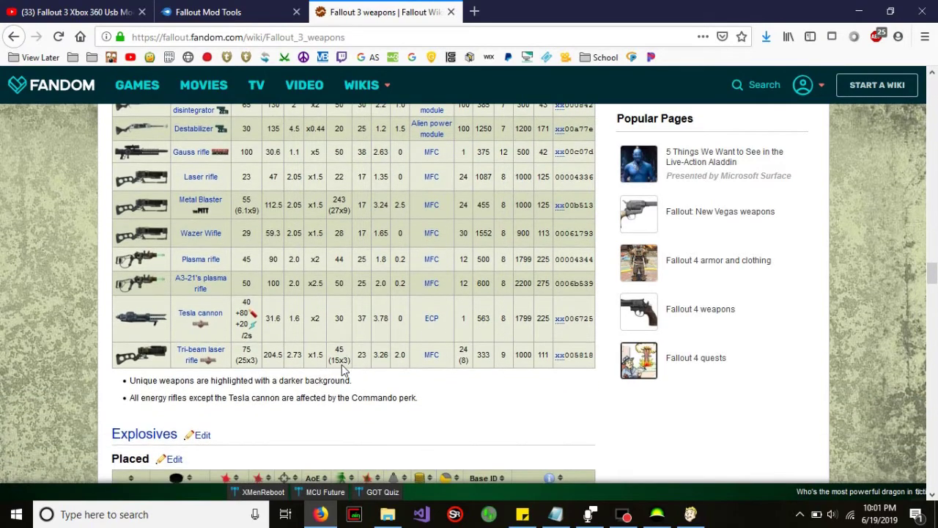
scroll(341, 370, down, 6)
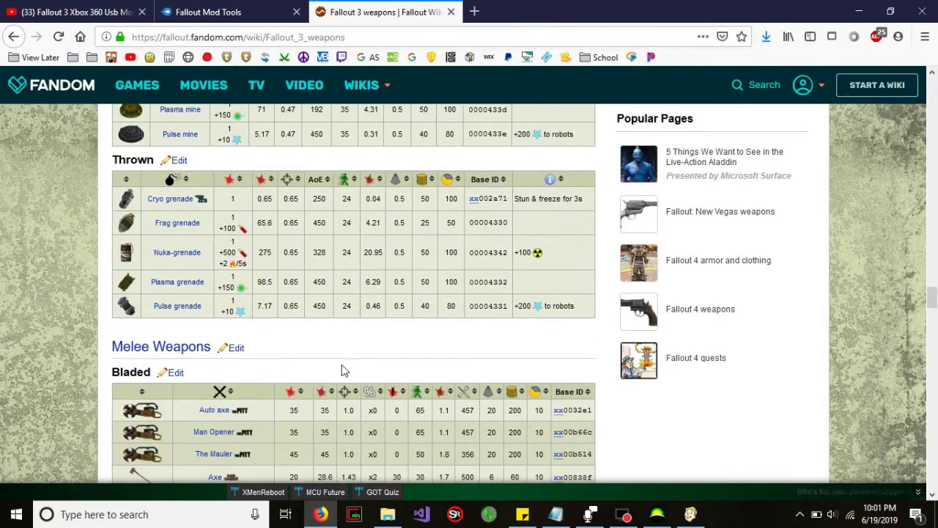
scroll(342, 364, down, 3)
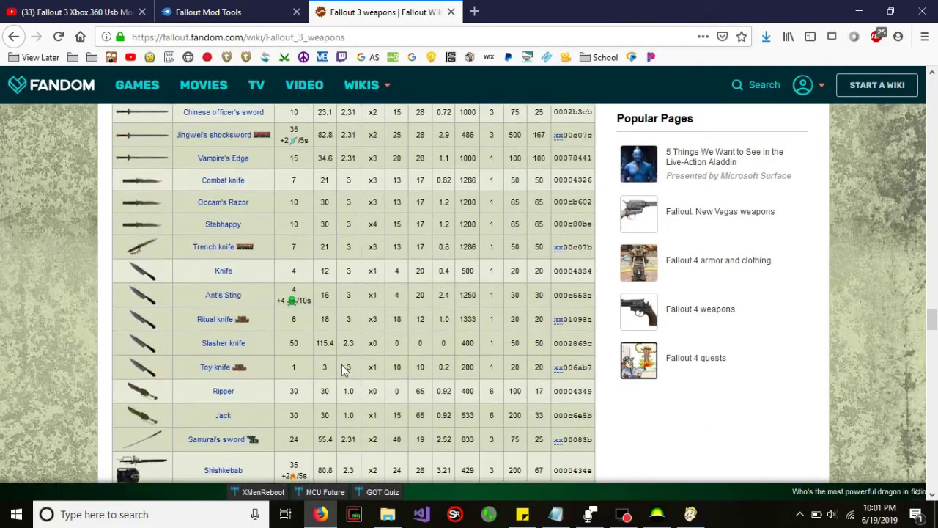
scroll(342, 364, up, 6)
scroll(341, 364, up, 4)
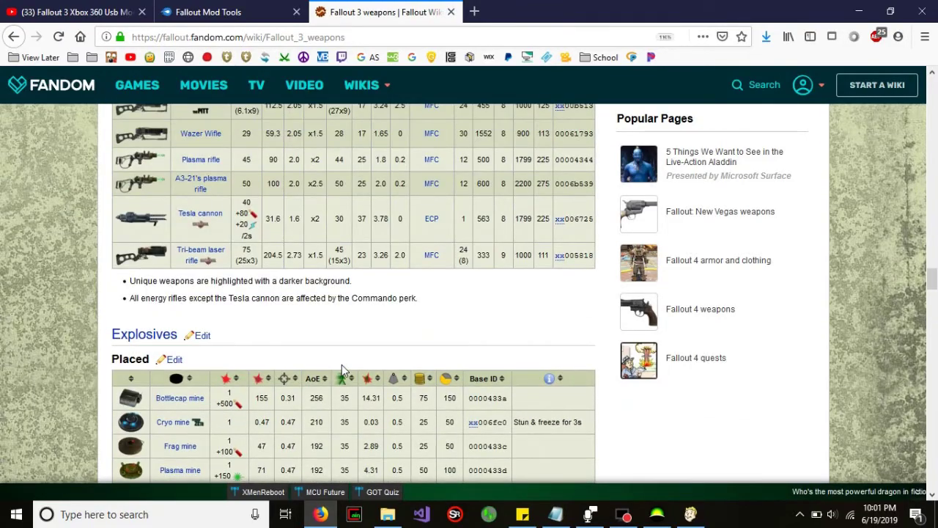
- Zoom the page in, then back out so the Energy rifles table fits
key(ctrl+plus)
scroll(342, 364, up, 2)
scroll(341, 370, up, 3)
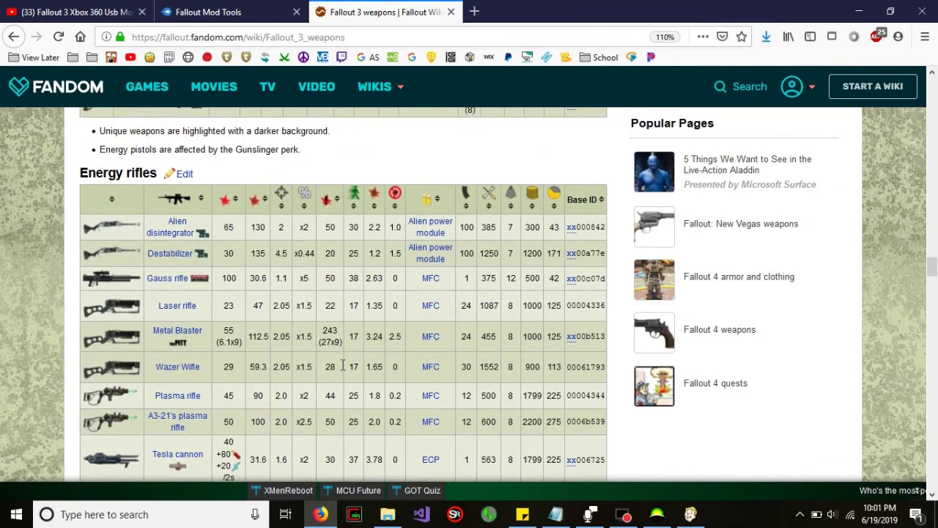
key(ctrl+minus)
key(ctrl+minus)
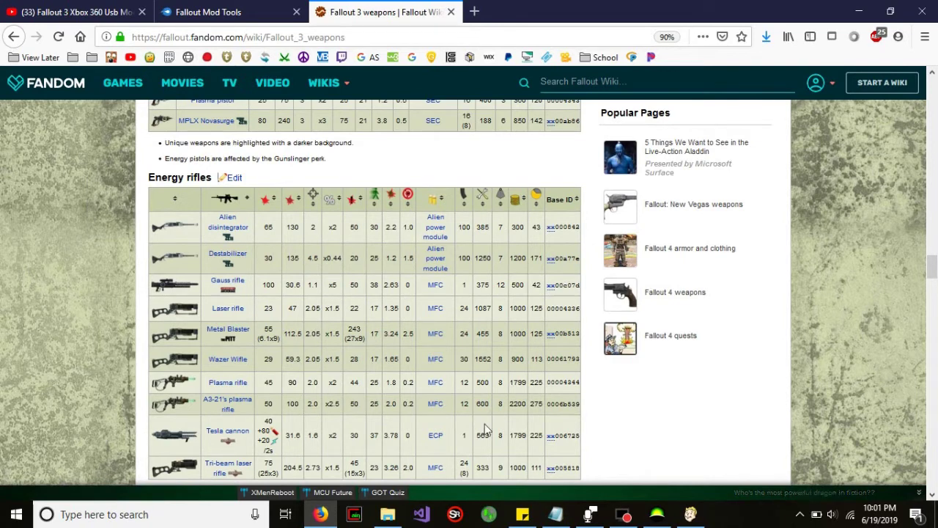
- Search the Fallout3VE item database for 'gauss' and select the Gauss Rifle result
click(692, 514)
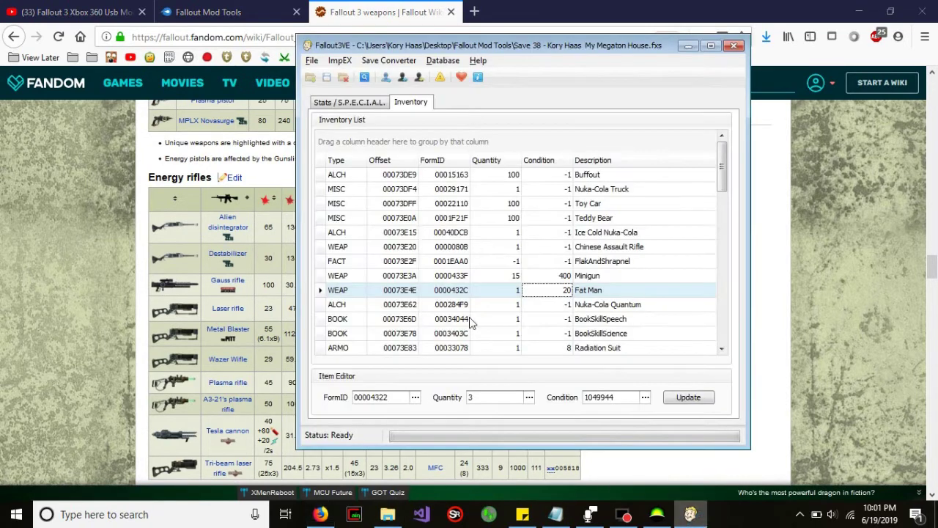
click(366, 77)
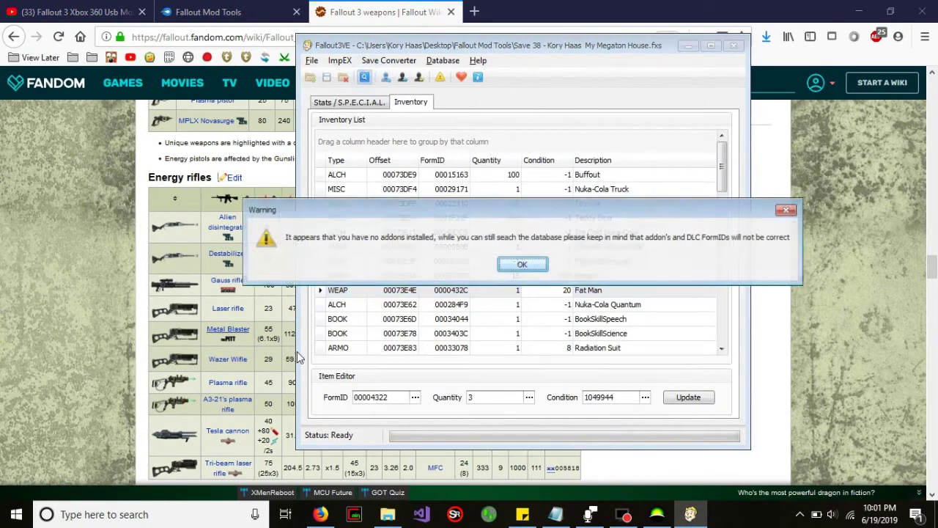
click(522, 265)
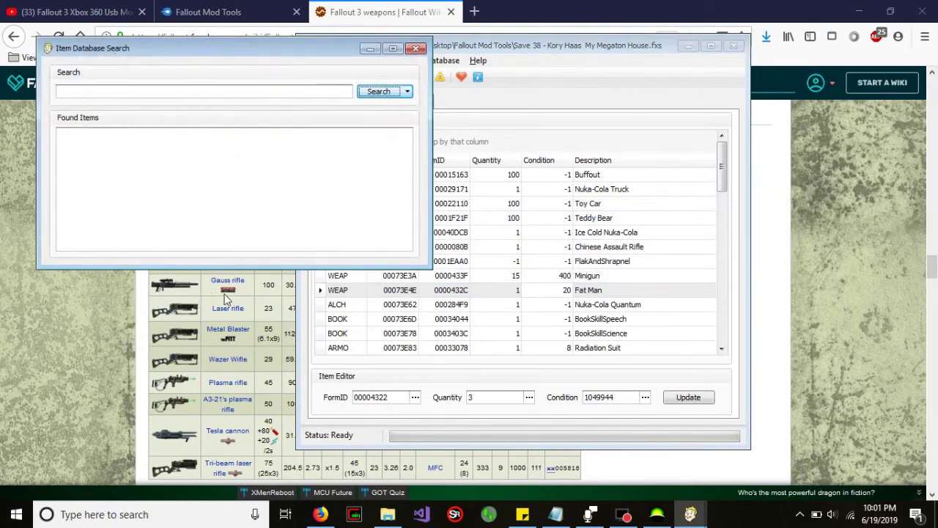
click(217, 88)
text(gau)
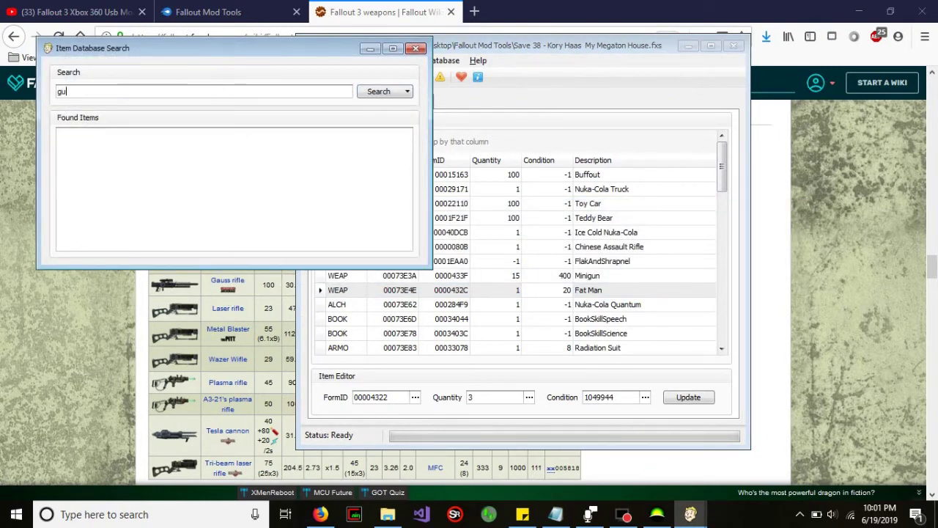
key(BackSpace)
text(auss)
click(376, 91)
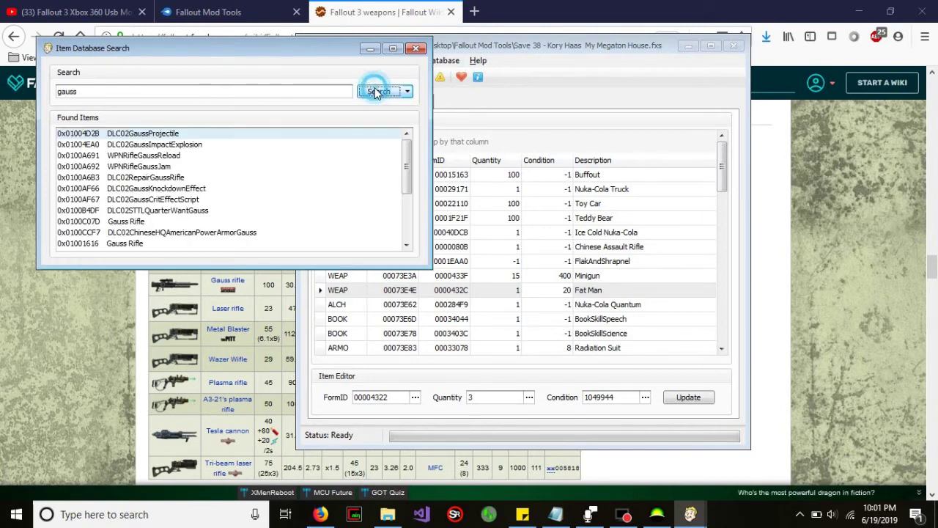
click(163, 167)
key(Down)
key(Down)
key(Down)
key(Down)
key(Down)
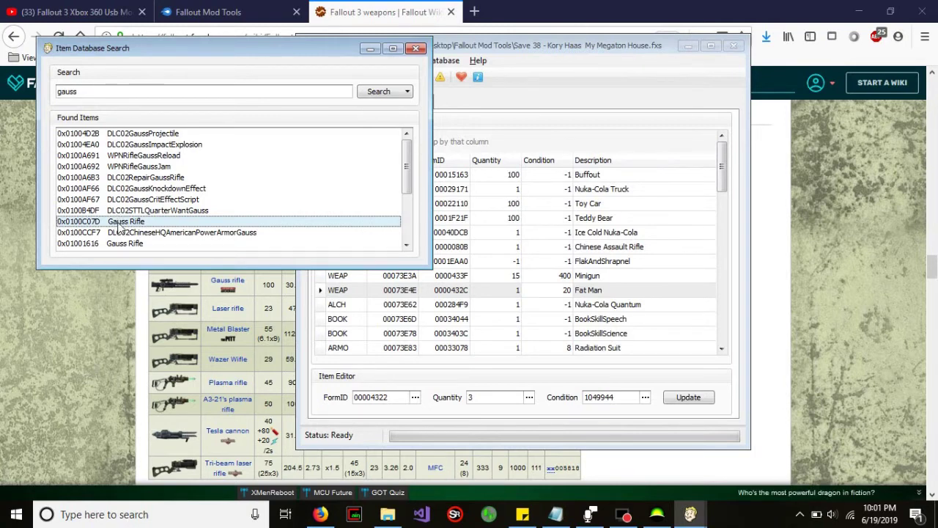
- Match the wiki's Gauss rifle Base ID to the result's FormID 0x0100C07D
click(94, 324)
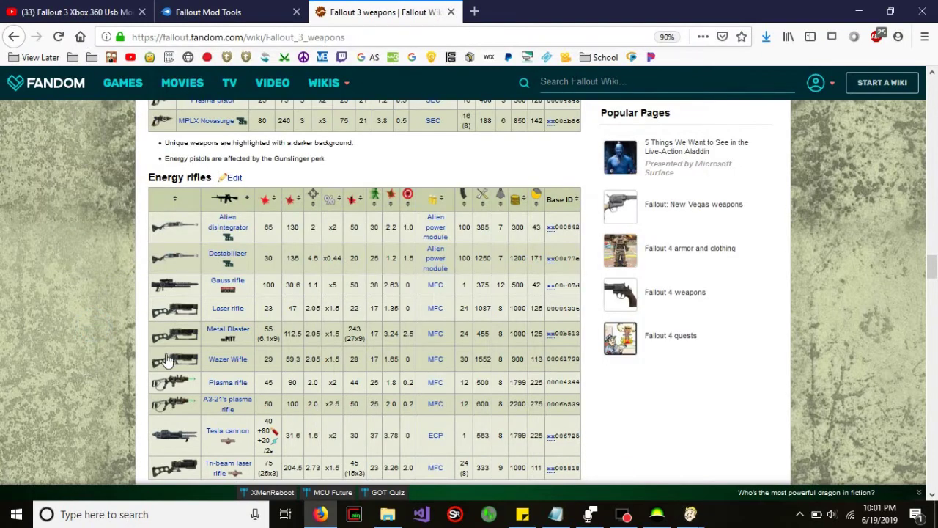
click(567, 285)
mouse_move(690, 514)
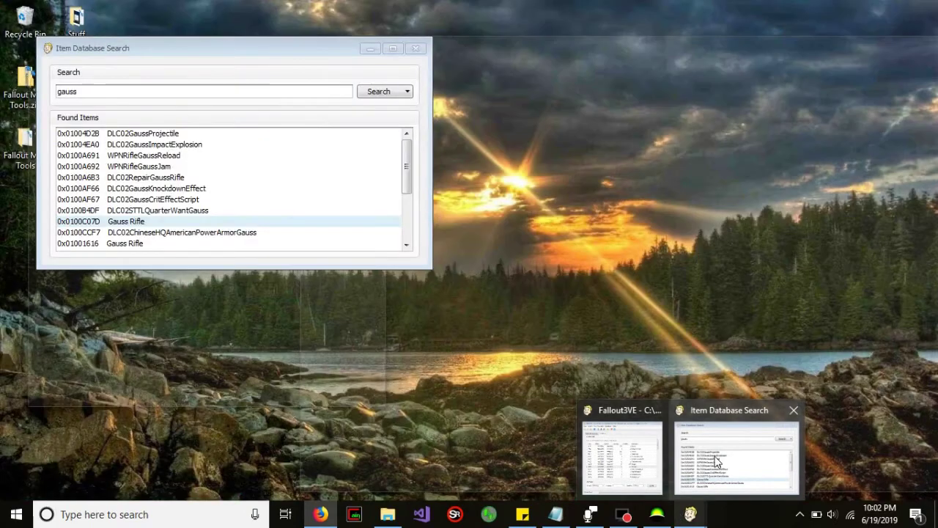
click(714, 455)
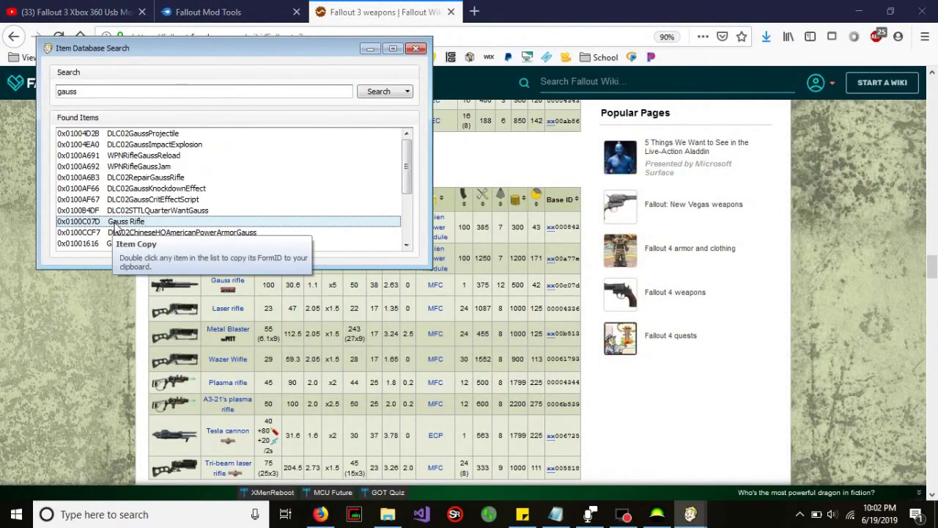
click(114, 223)
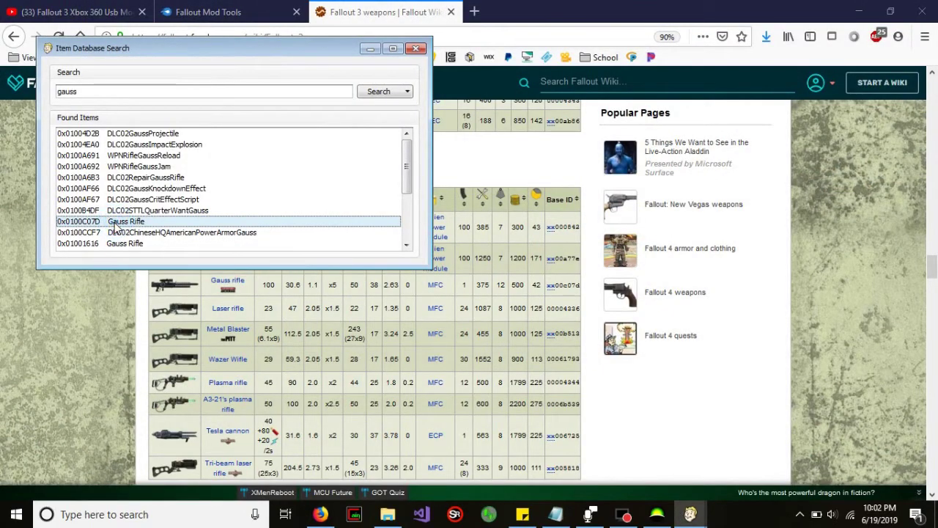
mouse_move(690, 513)
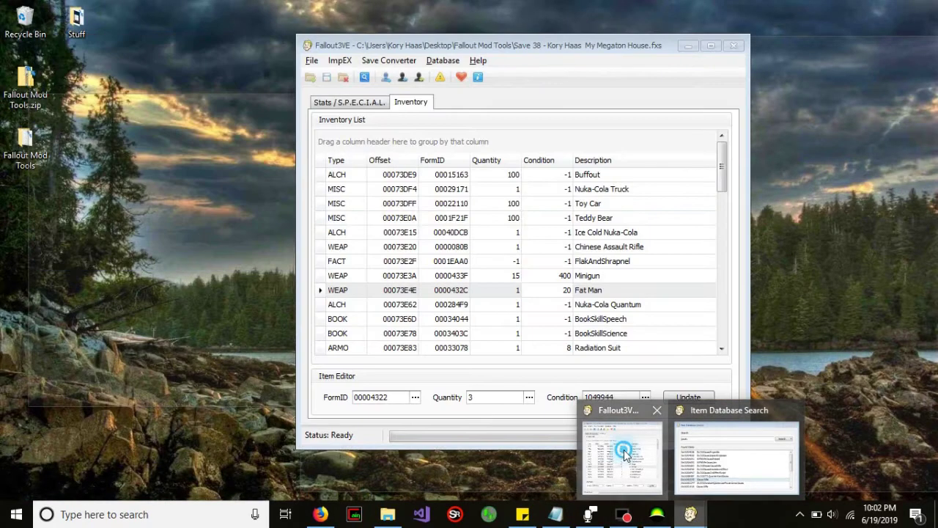
- Paste the Gauss Rifle FormID into the Item Editor and start editing quantity and condition
click(612, 458)
double_click(372, 398)
right_click(370, 398)
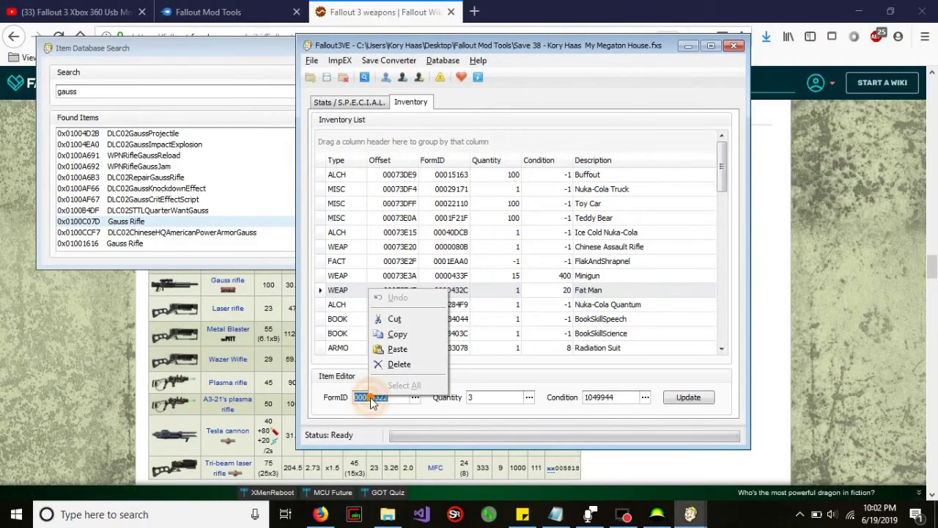
click(410, 351)
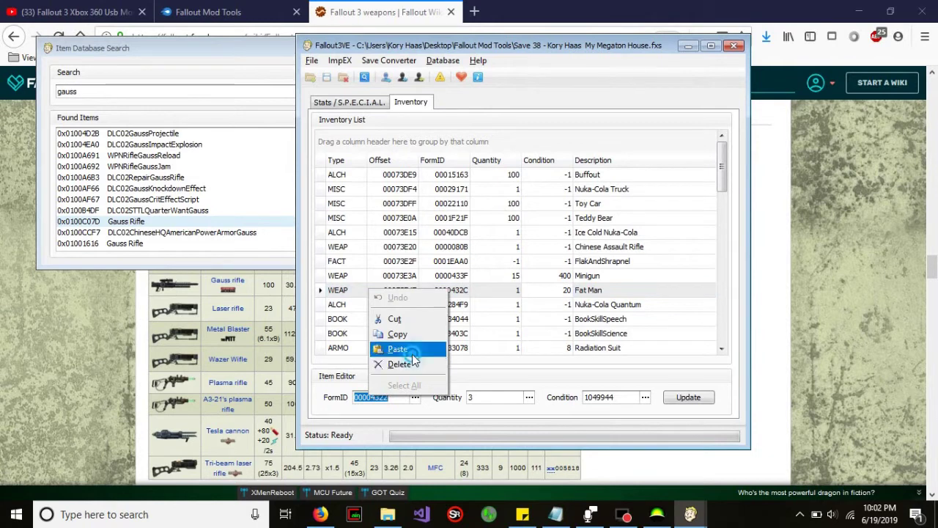
click(501, 397)
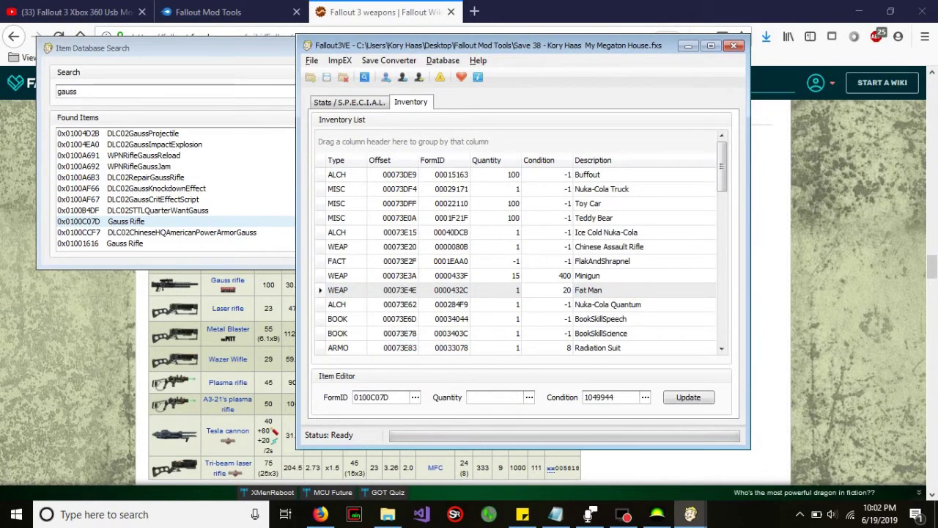
text(4)
click(616, 398)
- Select the Fat Man entry and replace its FormID with 0100C07D
click(493, 293)
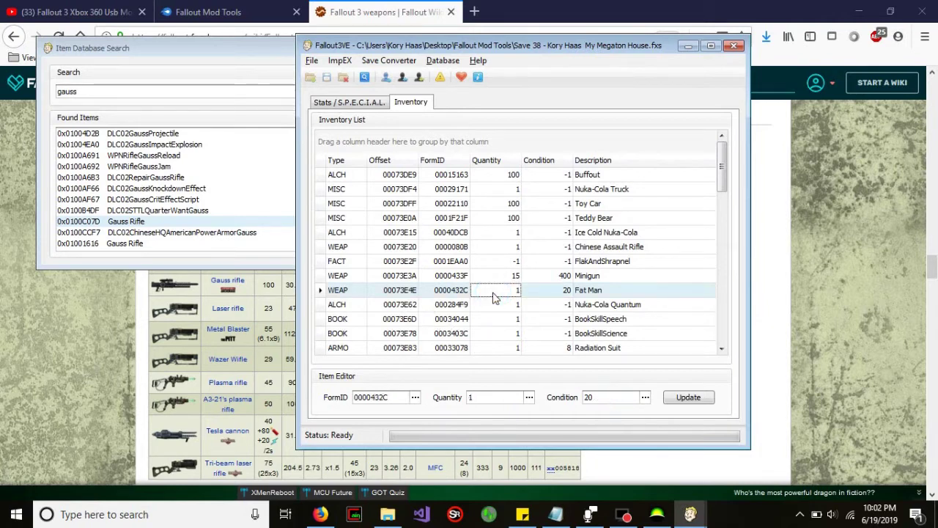
double_click(385, 397)
text(0100C07D)
double_click(389, 397)
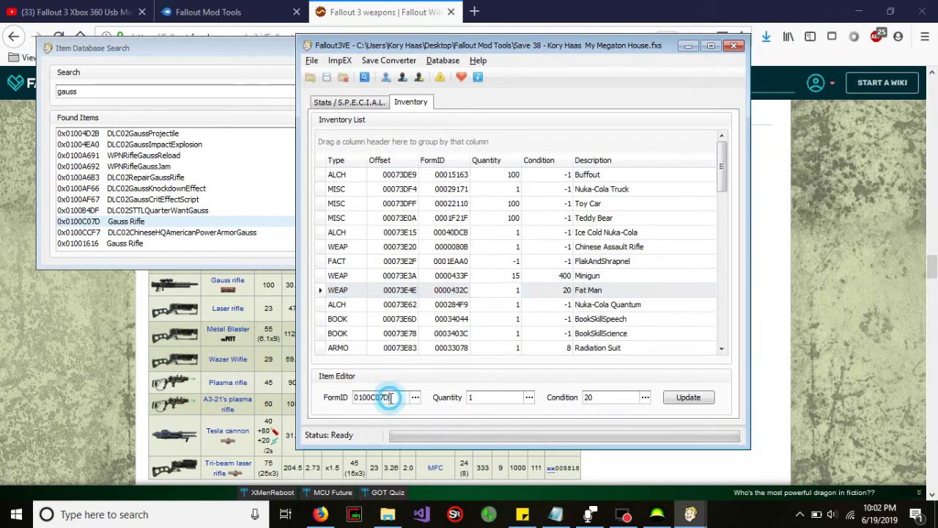
right_click(389, 397)
click(535, 296)
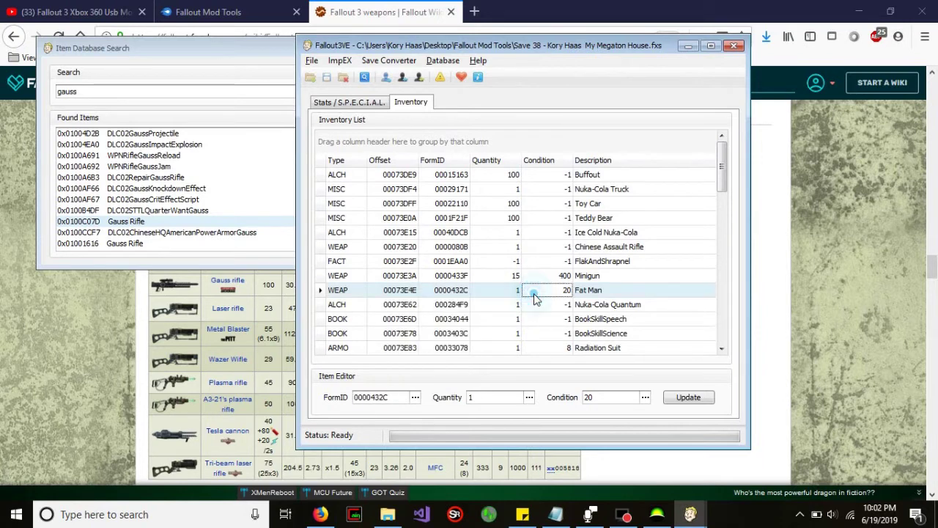
right_click(387, 398)
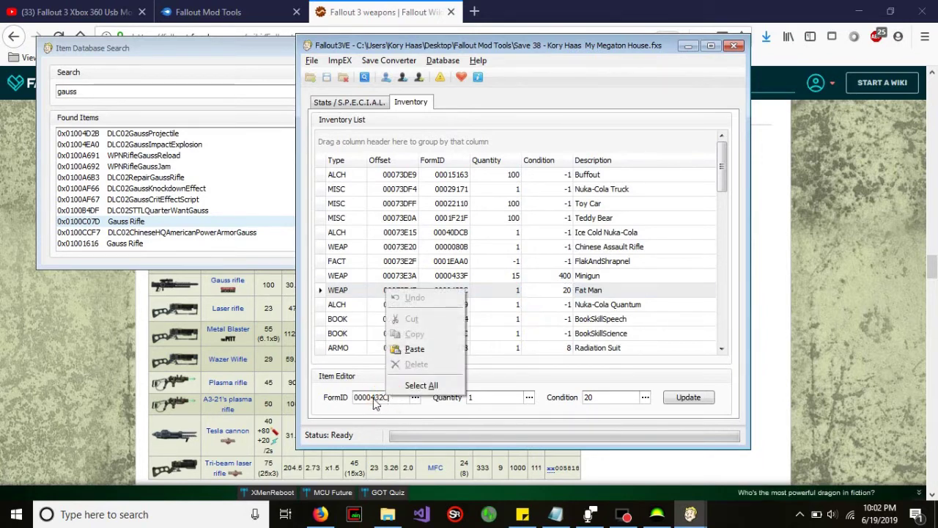
click(406, 390)
right_click(379, 397)
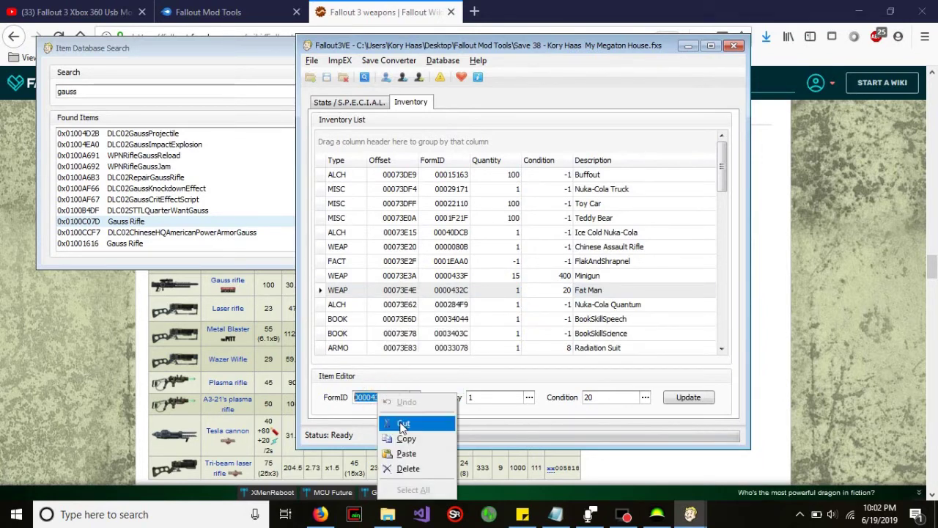
click(409, 455)
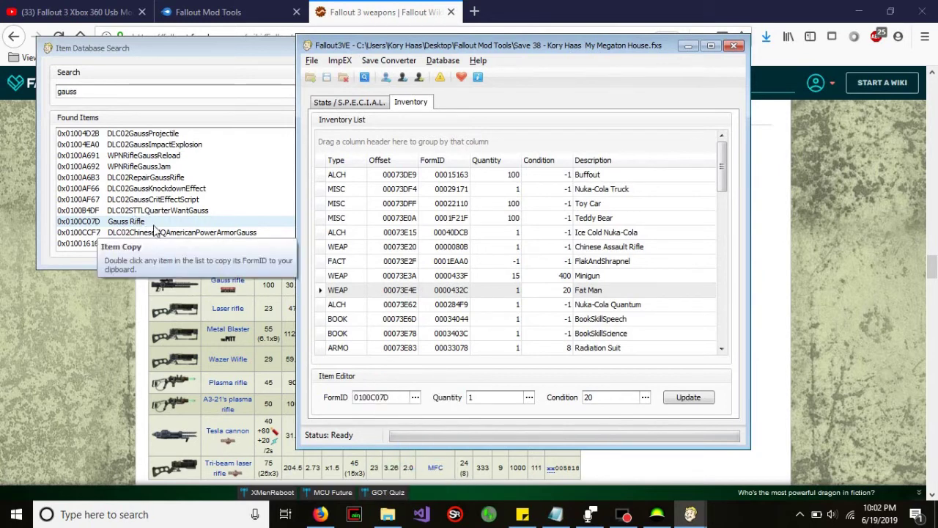
- Set quantity 1 and condition 200, then apply the Gauss Rifle edit
click(476, 396)
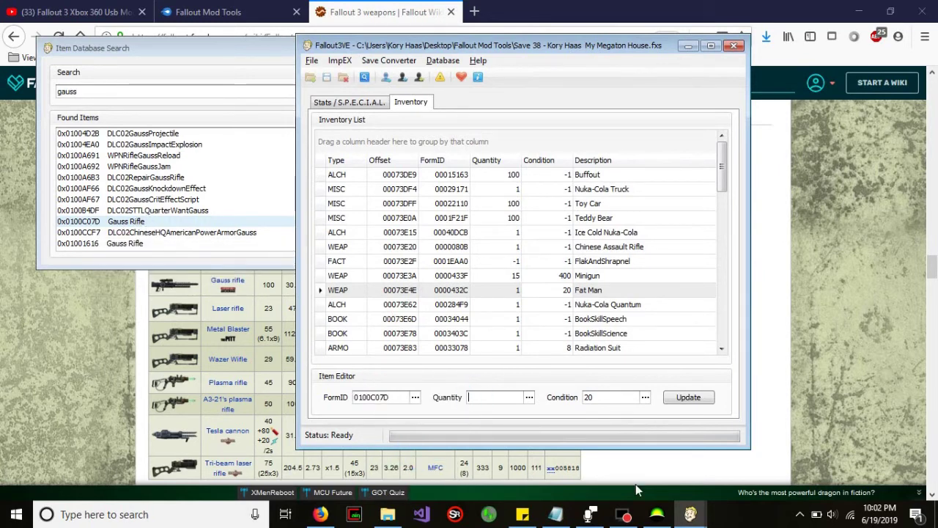
key(BackSpace)
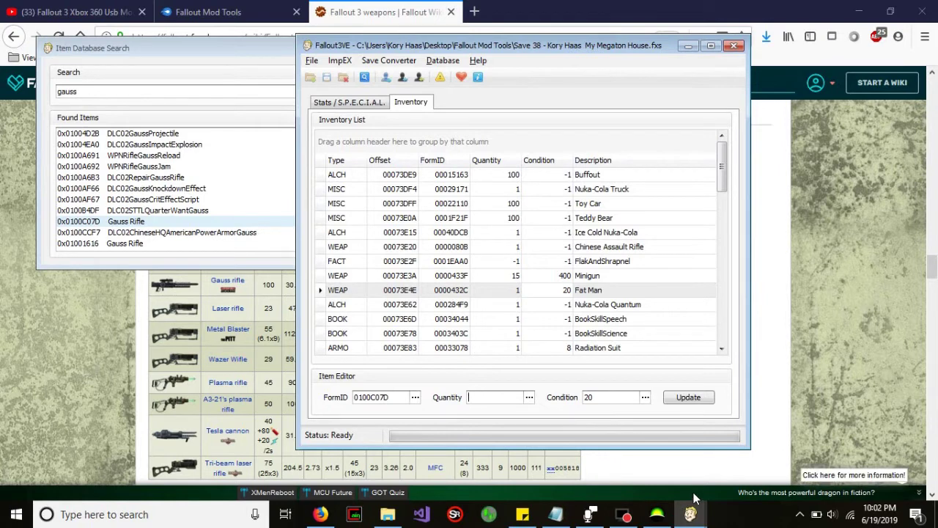
click(616, 397)
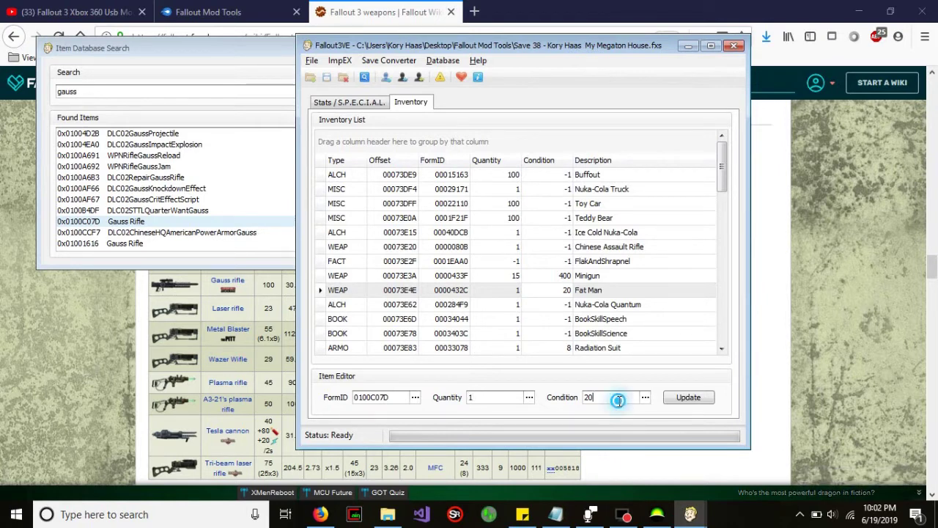
text(0)
click(697, 400)
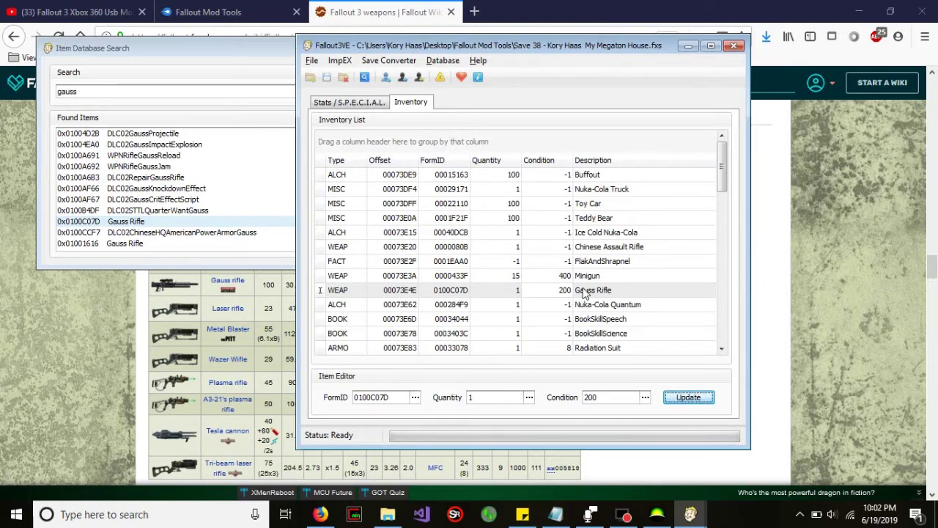
- Switch to the Stats view and save the Save 38 file via File > Save
click(351, 103)
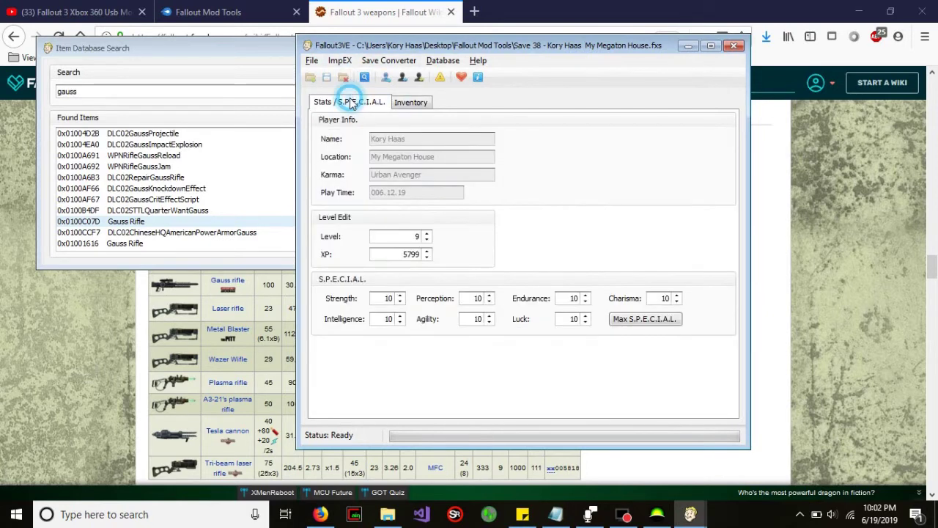
click(312, 60)
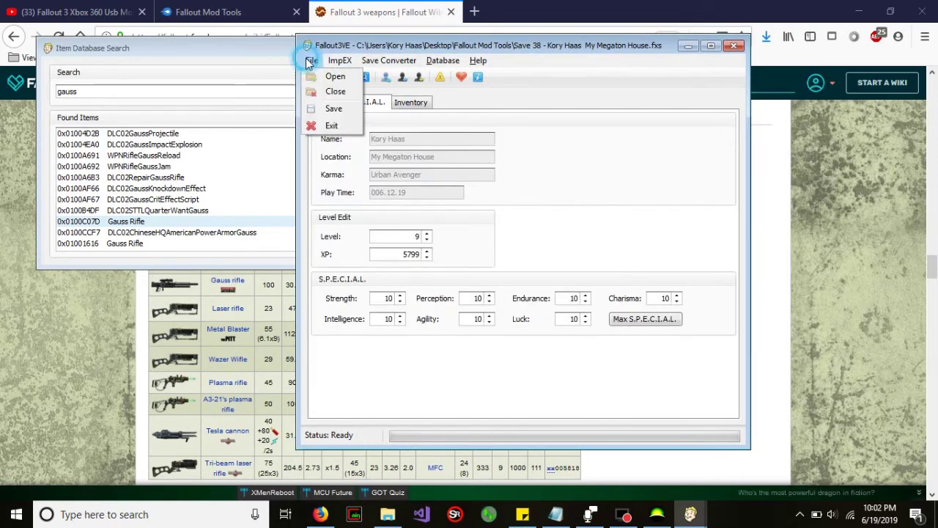
click(330, 109)
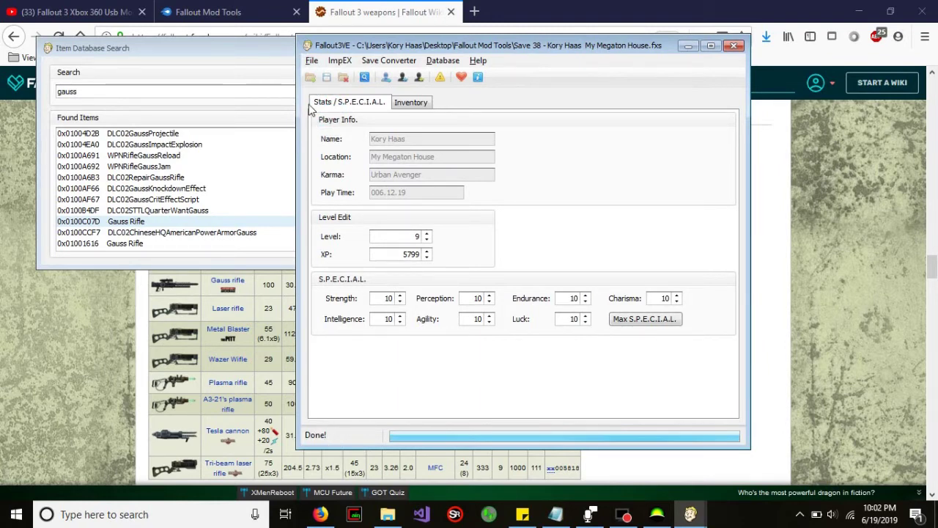
click(311, 60)
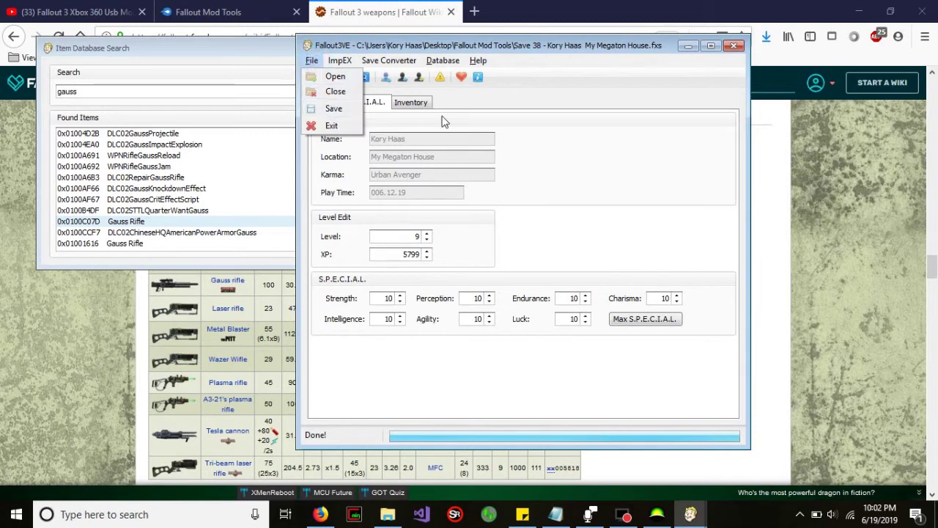
click(607, 192)
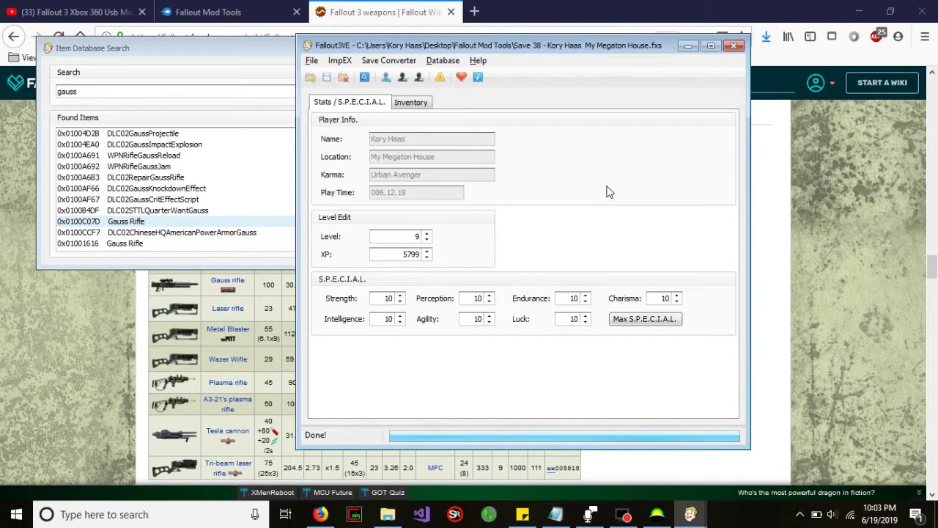
- Close the item search and Fallout3VE, then show the Fallout Mod Tools folder
click(177, 65)
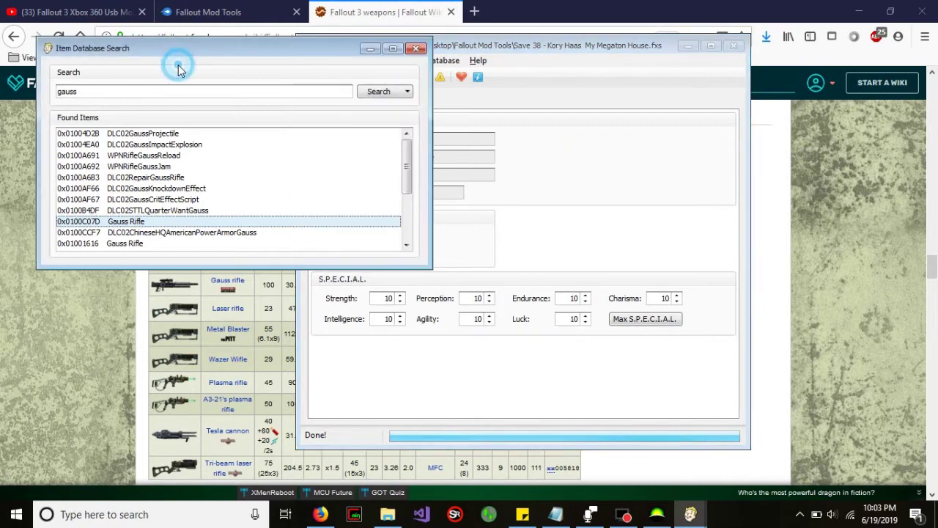
click(415, 49)
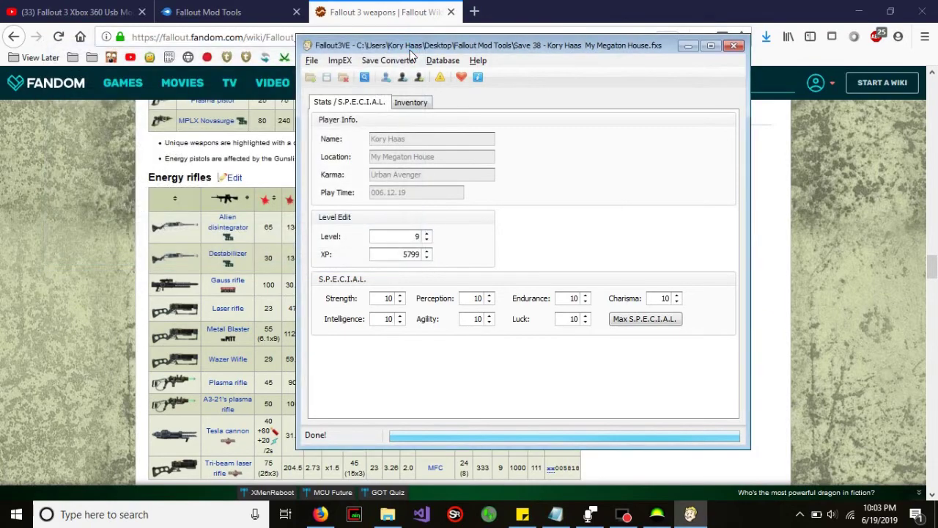
click(733, 46)
click(863, 9)
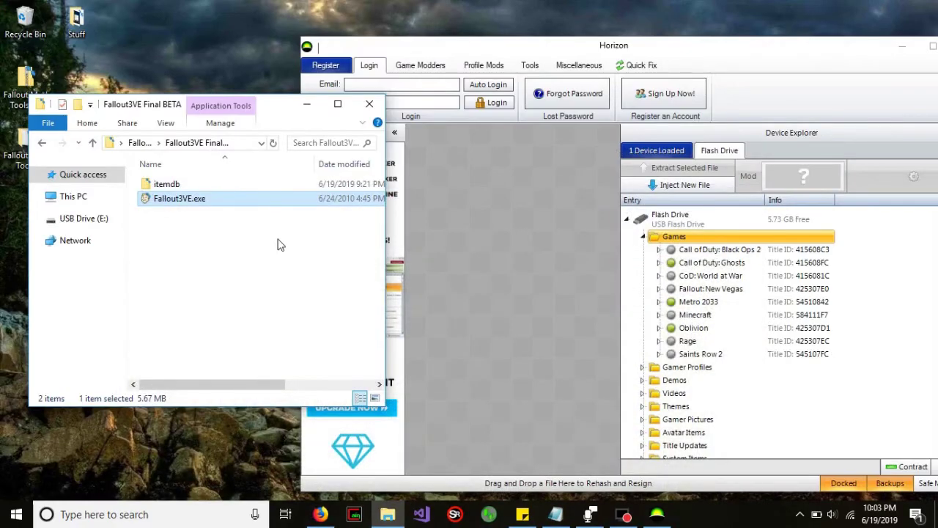
click(140, 143)
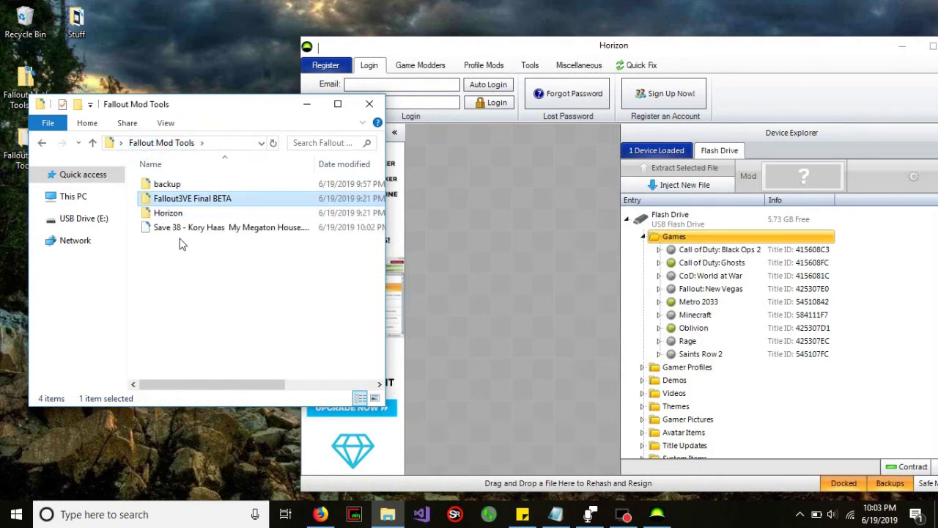
- Load Save 38 into Horizon and rehash and resign the package
drag(213, 233, 505, 264)
click(210, 232)
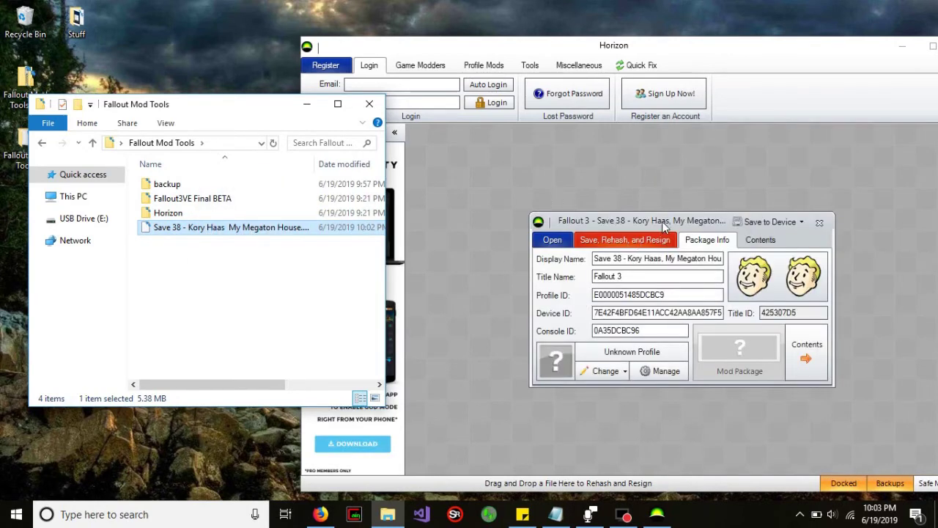
drag(664, 227, 598, 200)
click(558, 212)
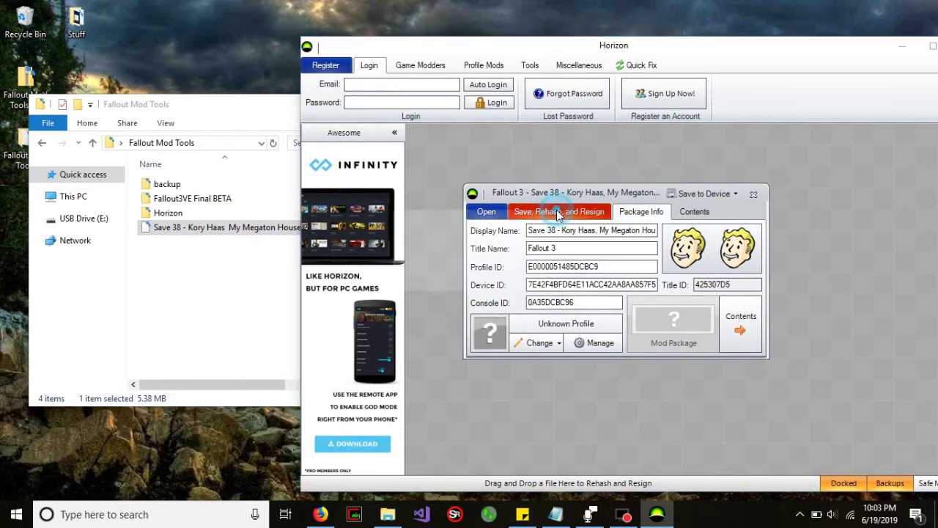
click(473, 275)
- Save the package to the Flash Drive, confirming the changes
click(700, 194)
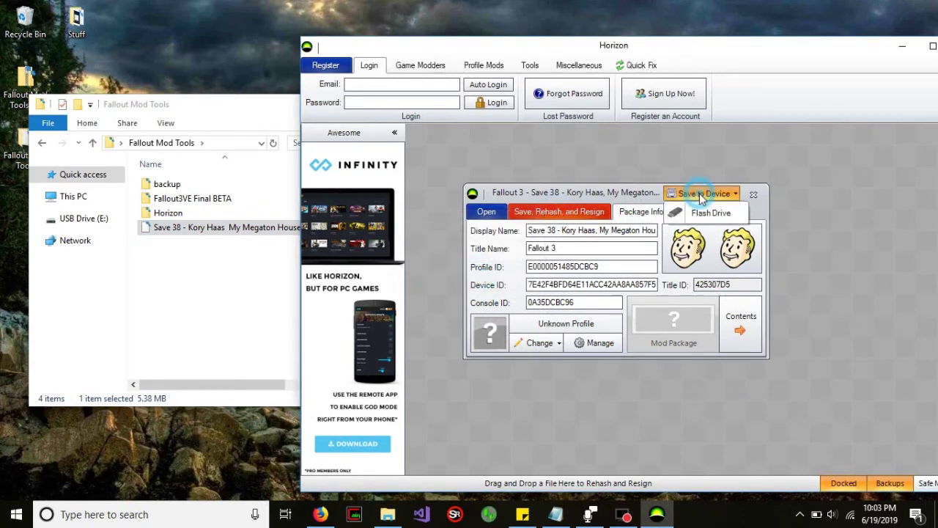
click(709, 213)
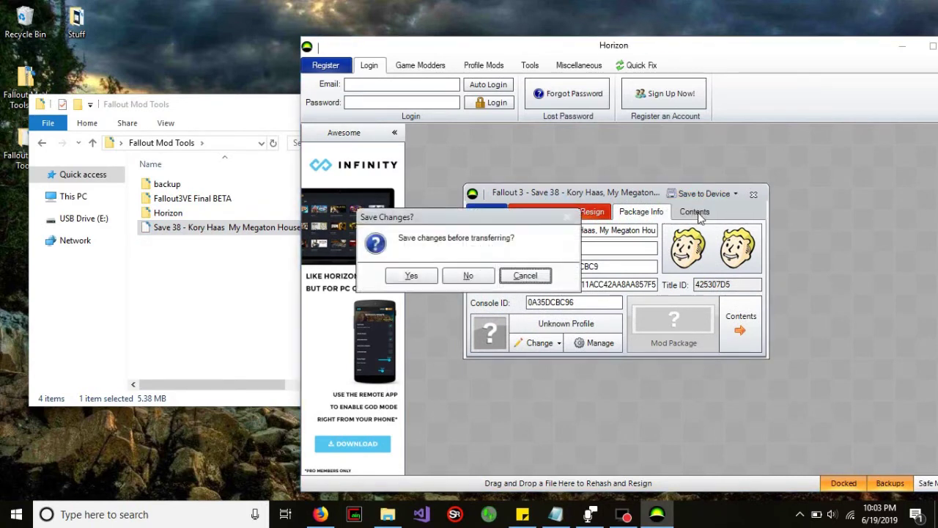
click(406, 279)
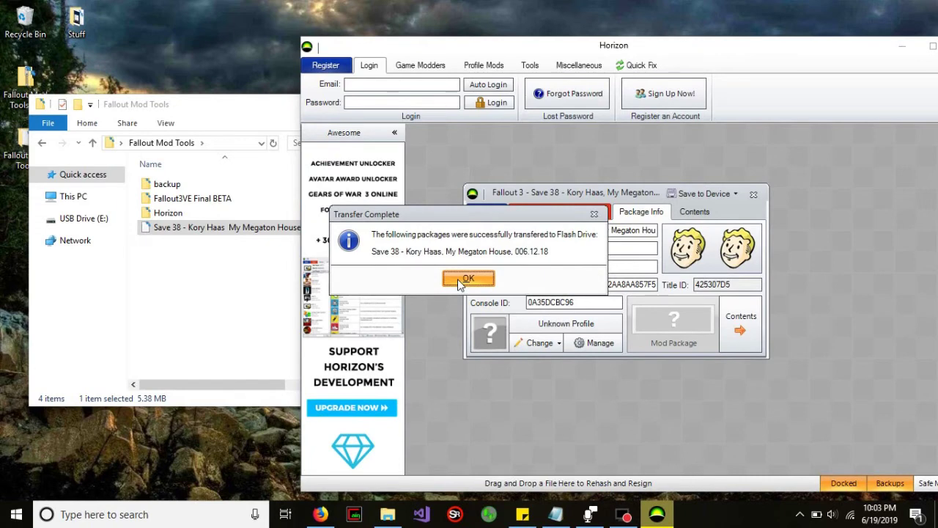
click(462, 279)
- Close the Fallout 3 package window and exit Horizon
click(753, 194)
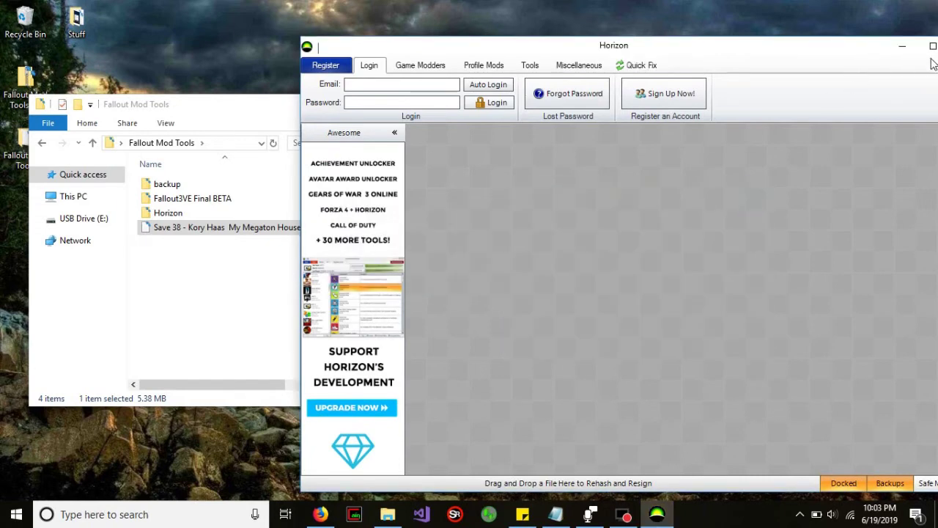
drag(911, 46, 718, 50)
click(838, 47)
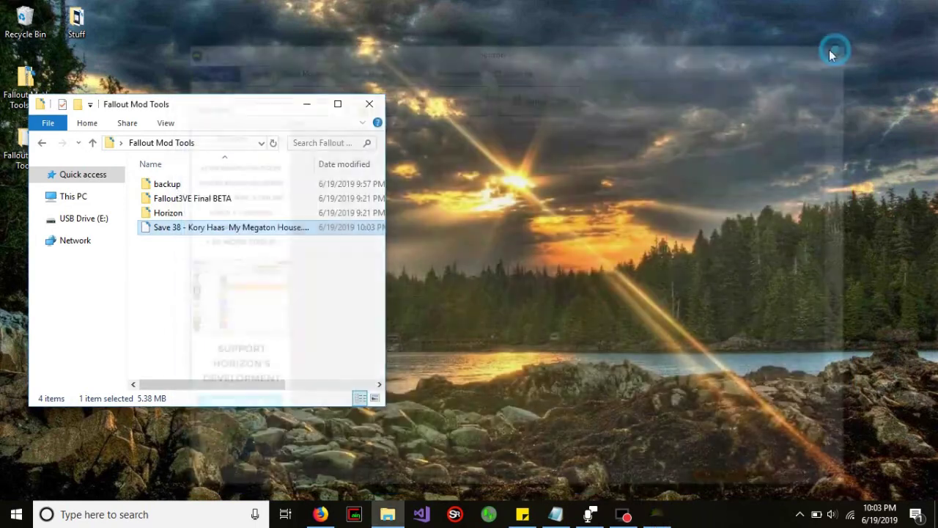
- Safely eject the USB 2.0 FD drive from the system tray
click(801, 517)
click(821, 469)
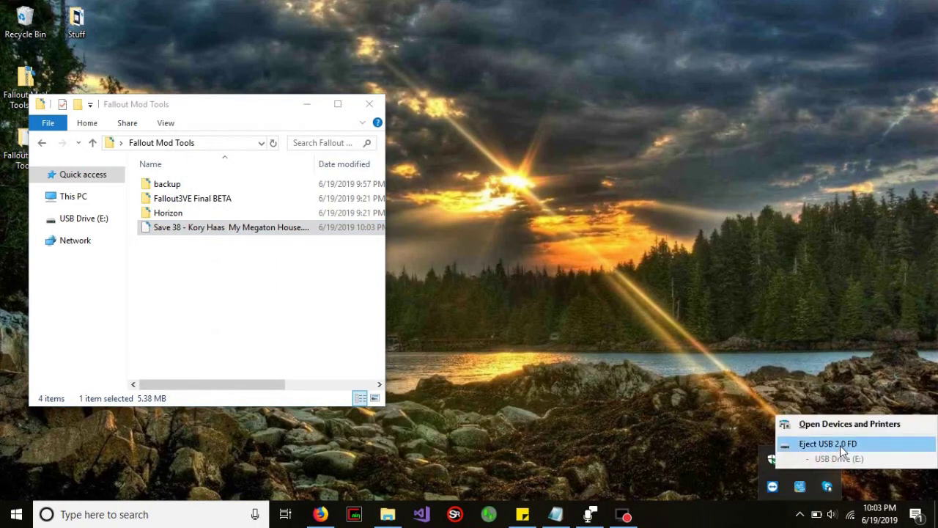
click(840, 445)
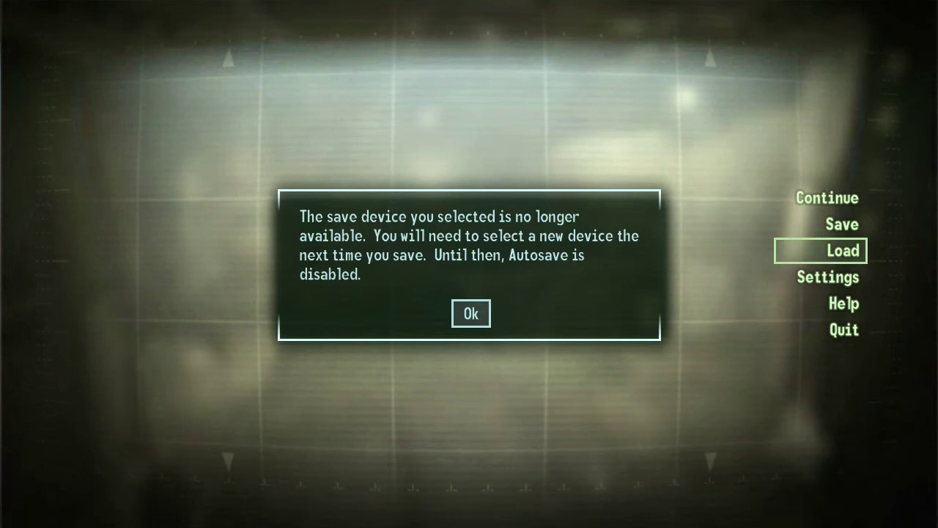
- Load '#0038 My Megaton House' from the 5.7 GB USB Memory Unit and confirm
key(Return)
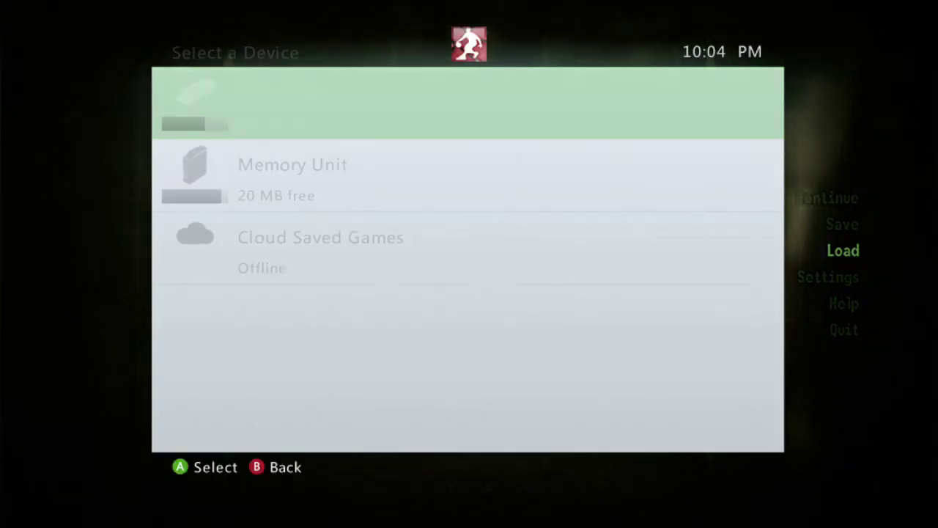
key(Down)
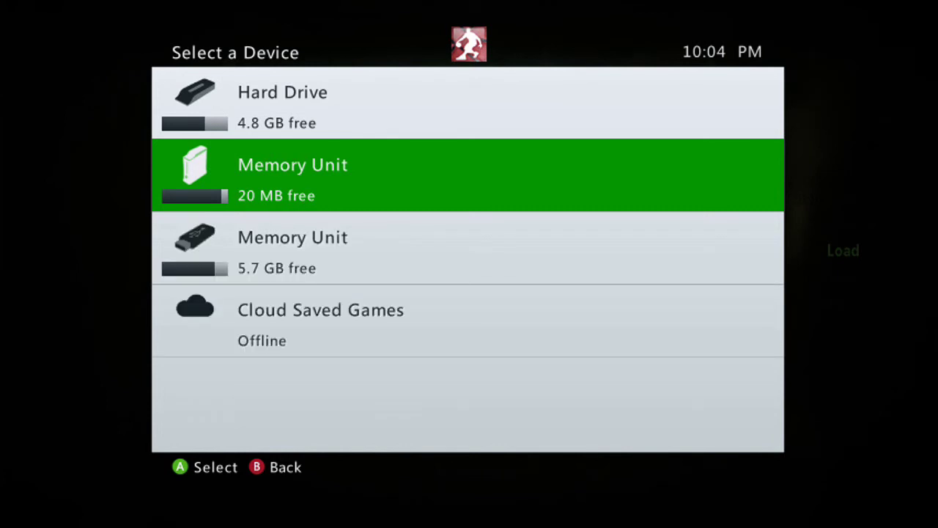
key(Down)
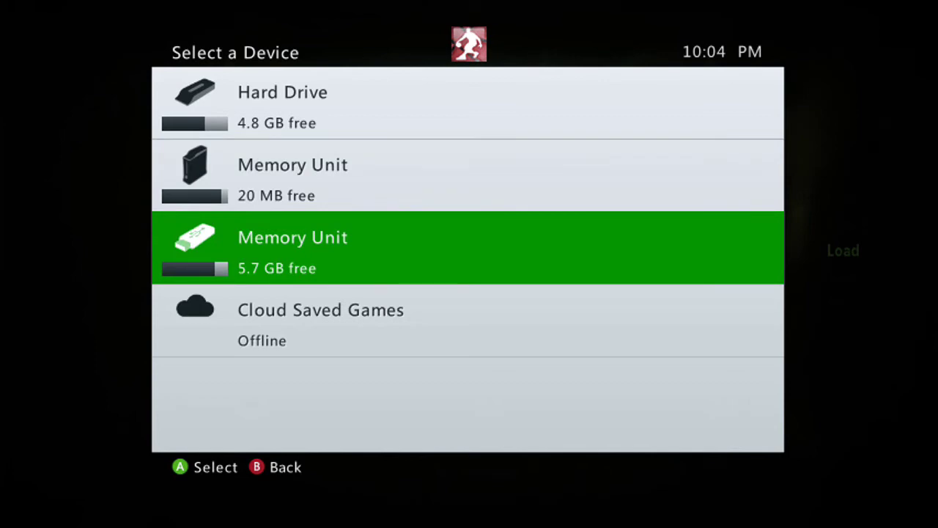
key(Return)
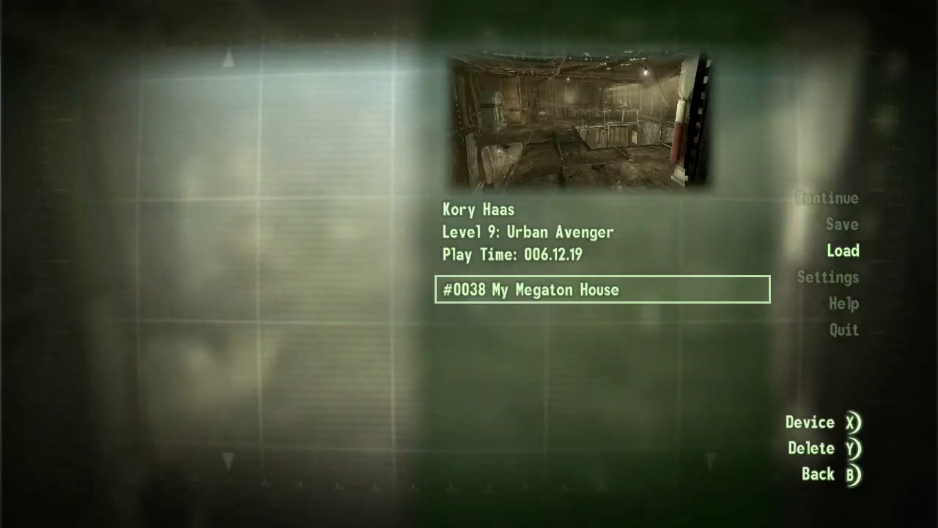
key(Return)
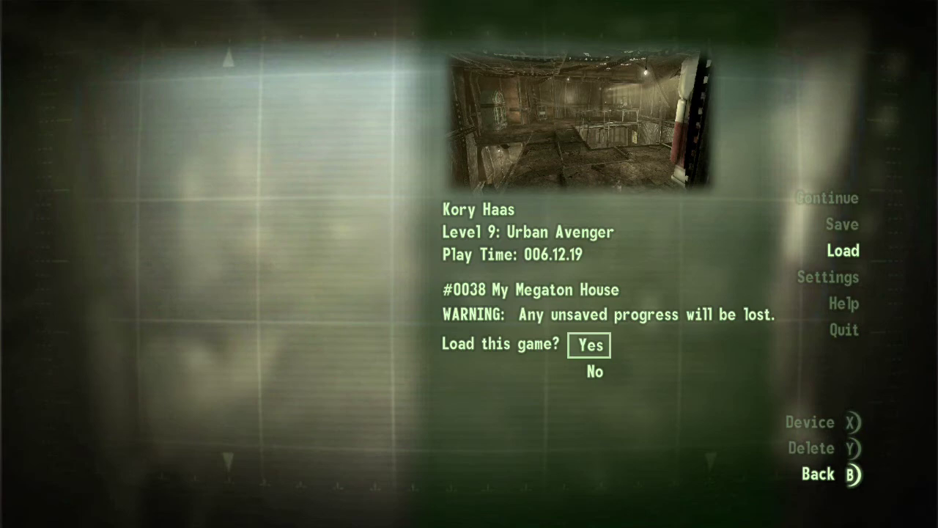
key(Return)
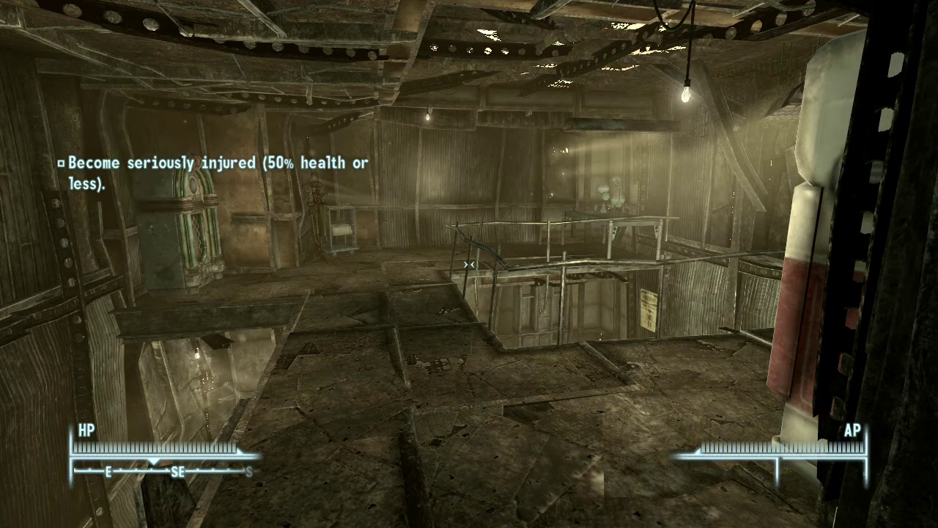
- Open the Pip-Boy inventory and browse the weapons list between the Minigun and the Alien Blaster
key(Tab)
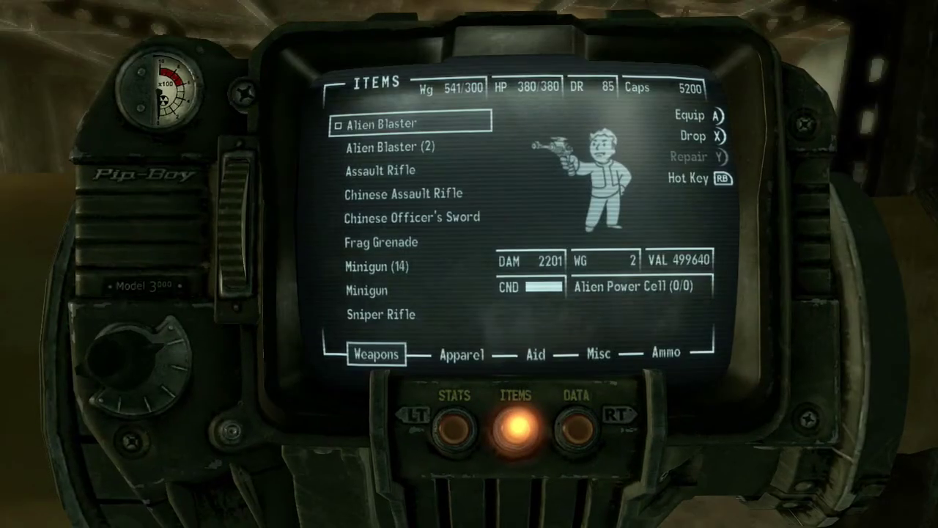
key(Down)
key(Down)
key(Down)
key(Down)
key(Down)
key(Down)
key(Down)
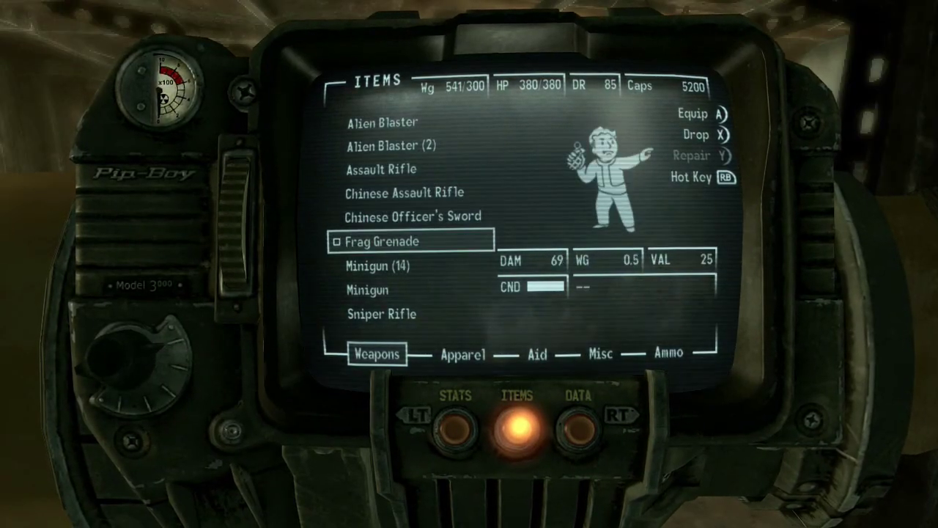
key(Down)
key(Up)
key(Up)
key(Up)
key(Up)
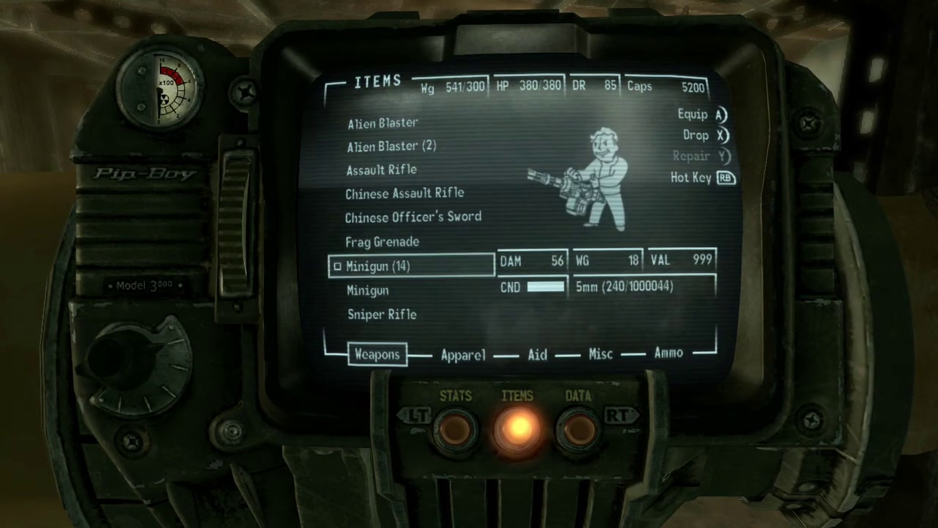
key(Up)
key(Up)
key(Up)
key(Up)
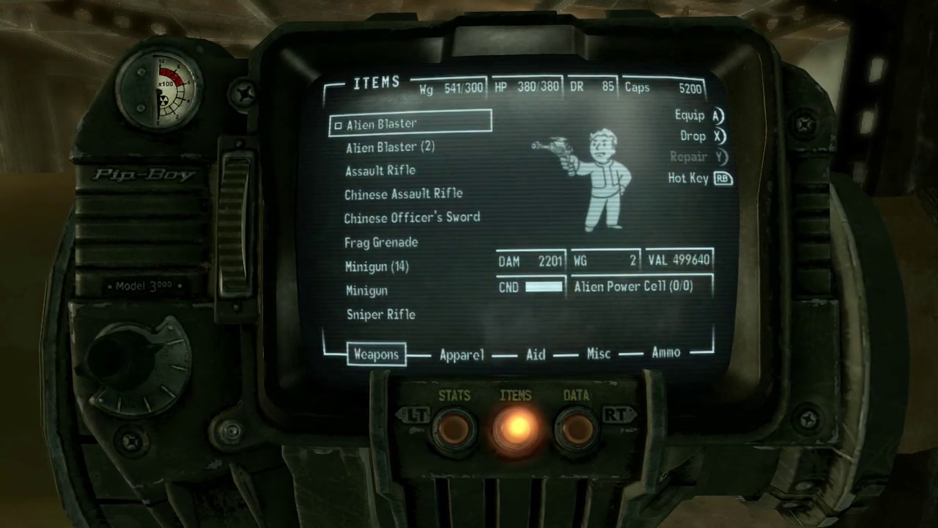
- Review the Apparel, Aid, Misc and Ammo items, scrolling the Misc list down to the Keyring
key(Right)
key(Right)
key(Up)
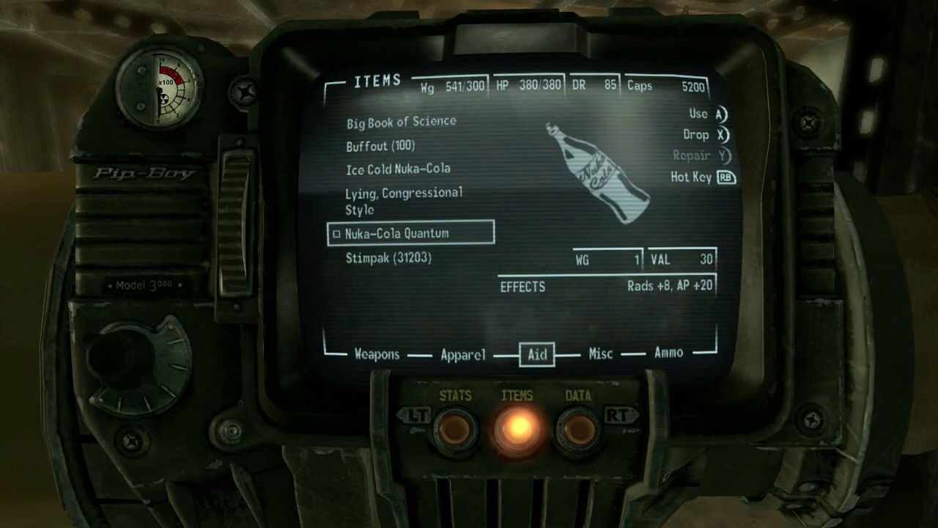
key(Up)
key(Up)
key(Up)
key(Up)
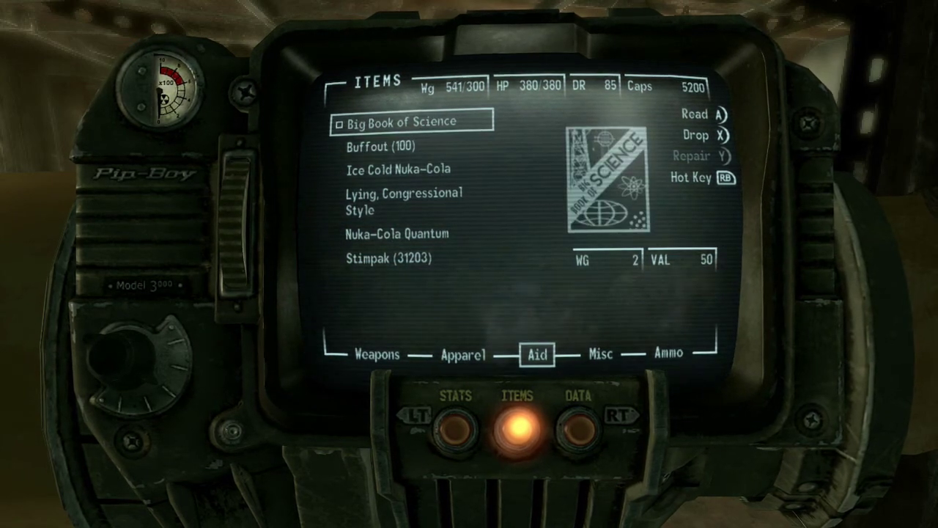
key(Right)
key(Down)
key(Down)
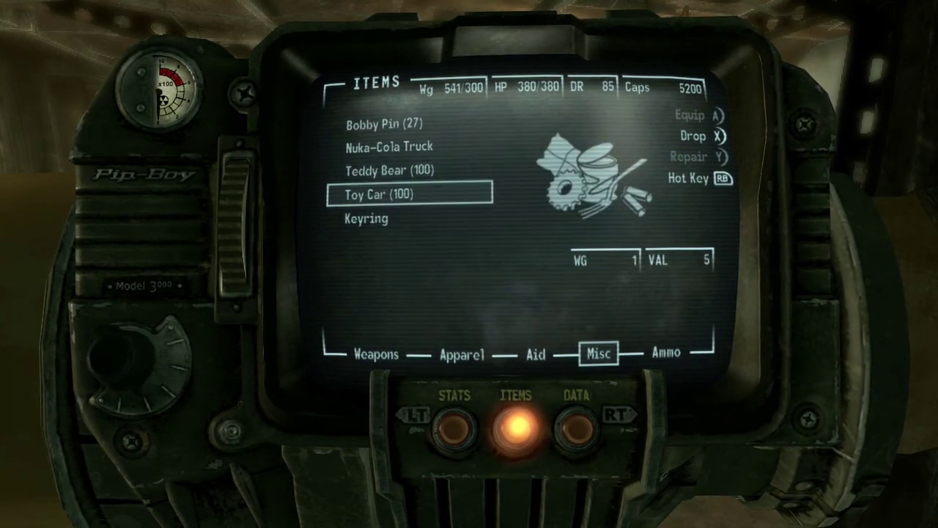
key(Right)
key(Left)
key(Down)
key(Left)
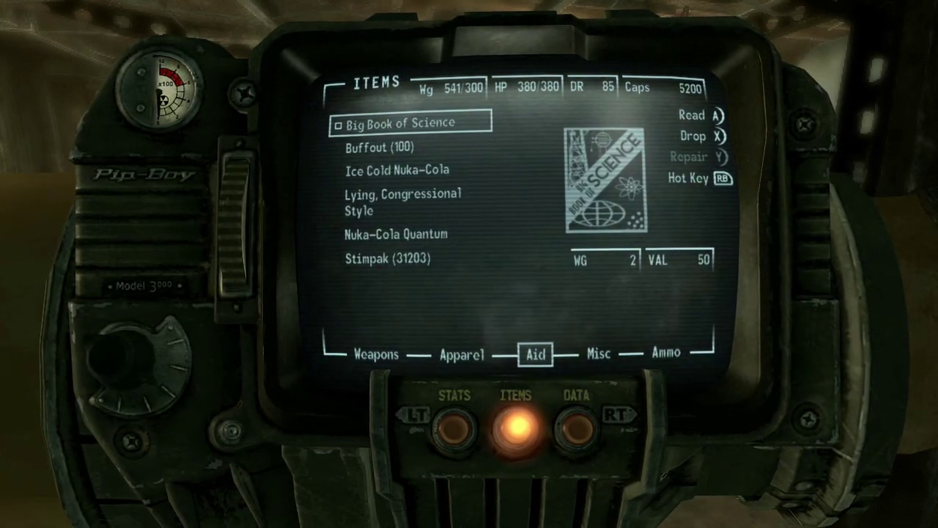
- Back in Weapons, check the stats of the Alien Blaster (2) and the Minigun (14)
key(Left)
key(Left)
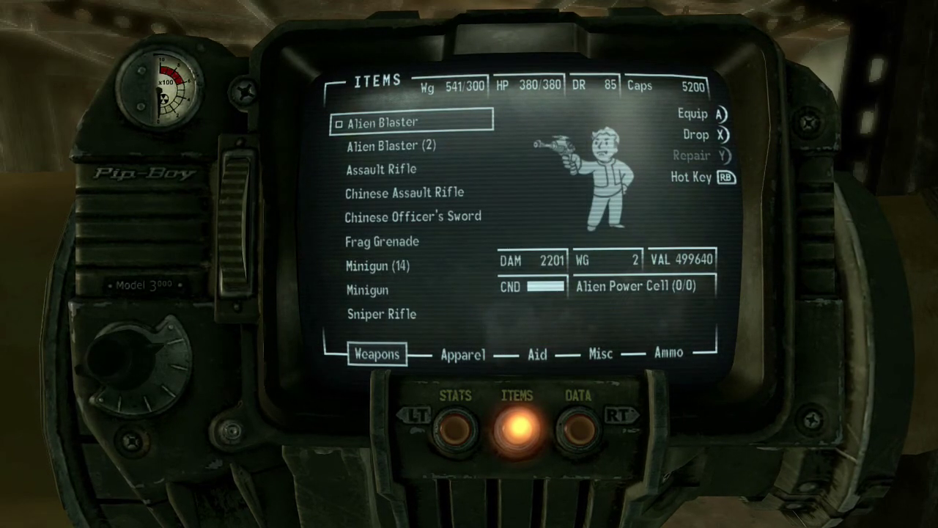
key(Up)
key(Up)
key(Up)
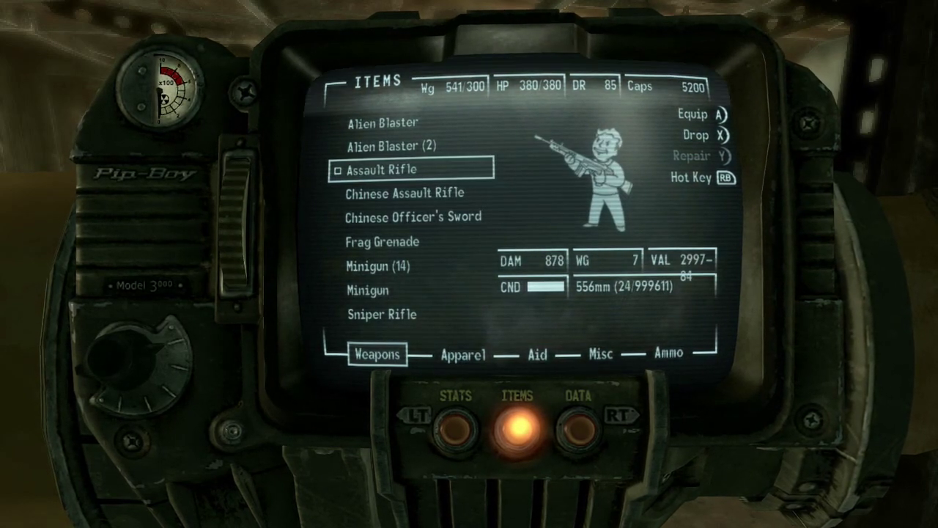
key(Down)
key(Up)
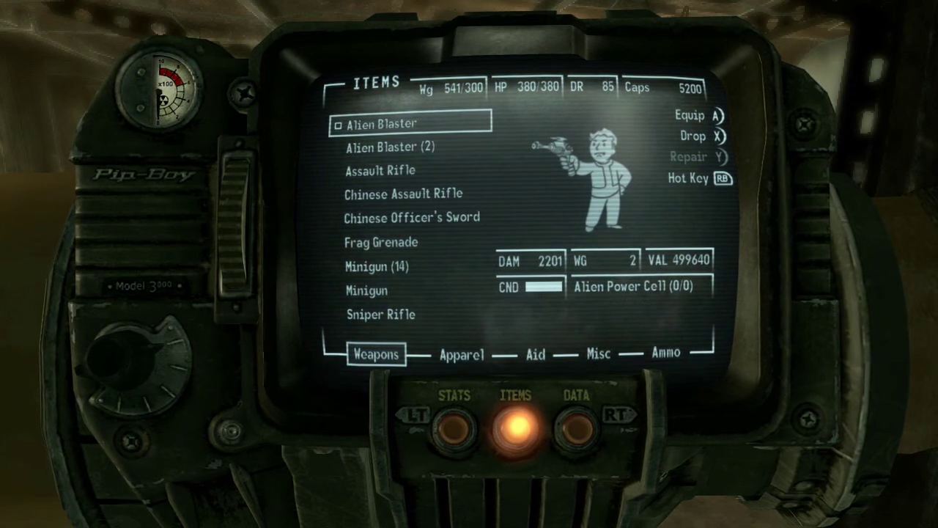
key(Down)
key(Down)
key(Down)
key(Down)
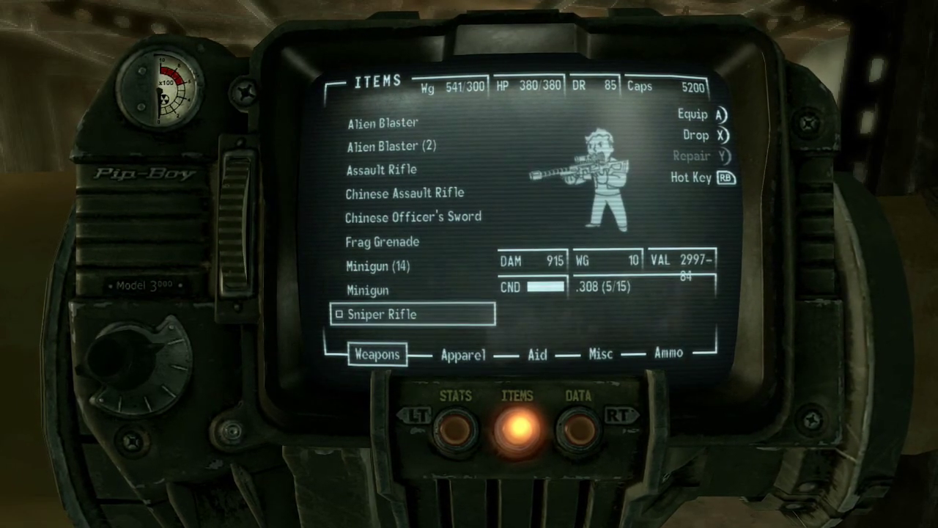
key(Up)
key(Up)
key(Up)
key(Up)
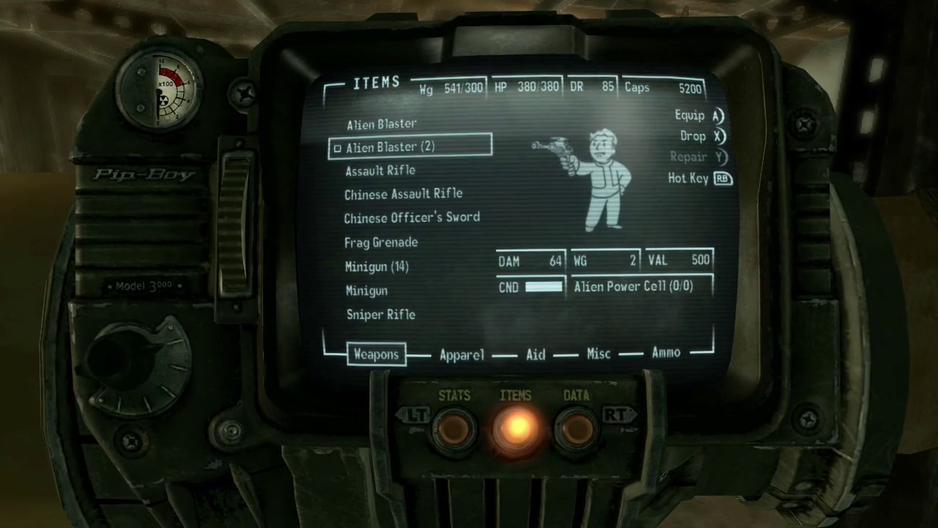
key(Up)
- Recheck the Aid, Ammo, Weapons and Apparel lists, ending on the Assault Rifle's stats
key(Right)
key(Right)
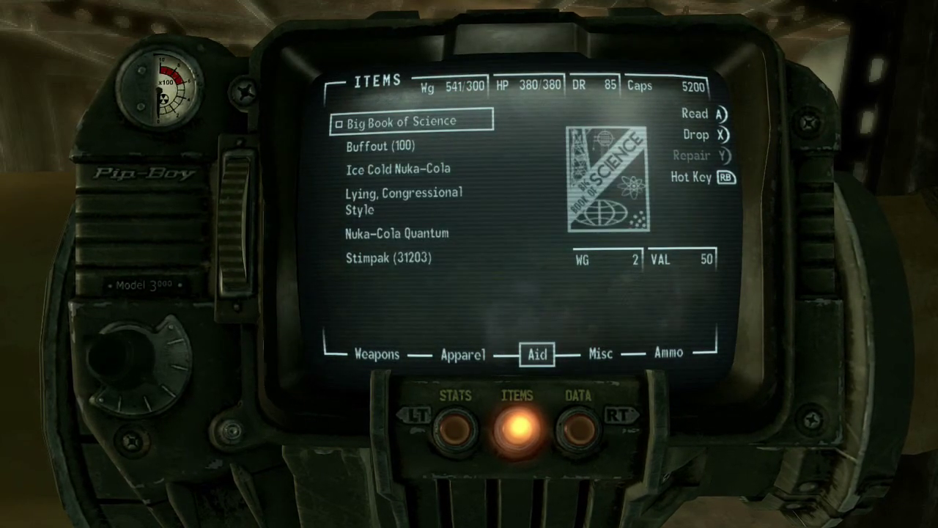
key(Right)
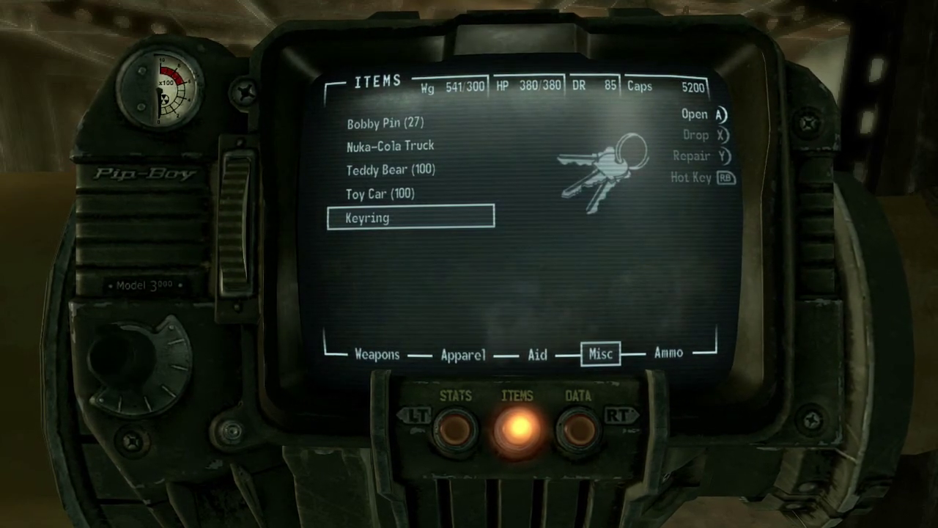
key(Left)
key(Left)
key(Left)
key(Left)
key(Left)
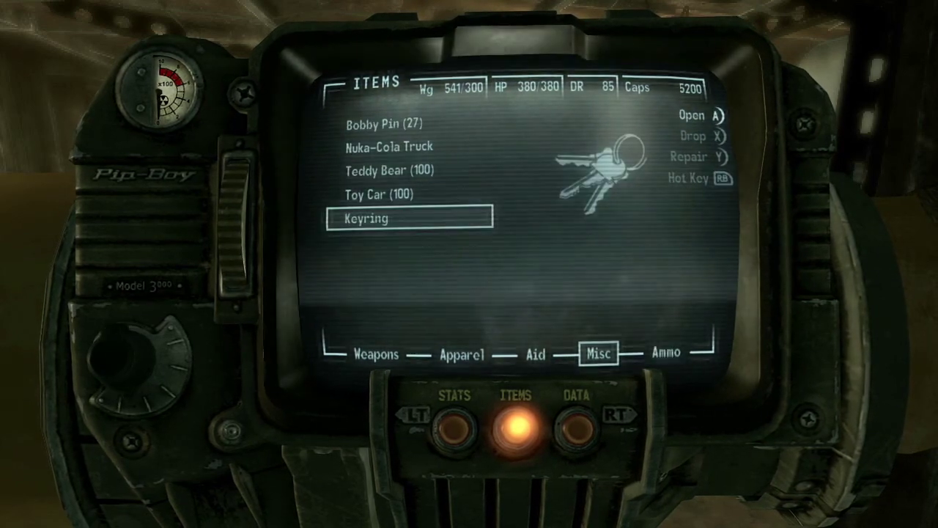
key(Right)
key(Right)
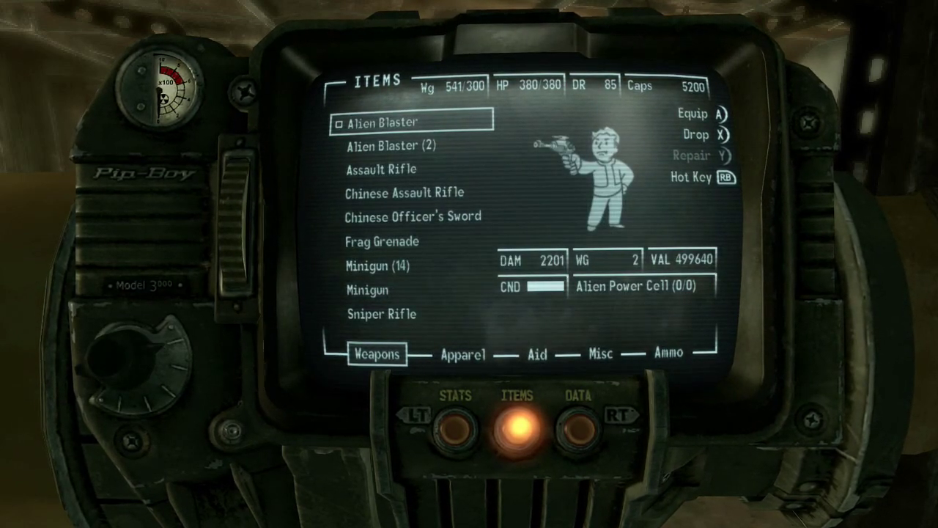
key(Down)
key(Down)
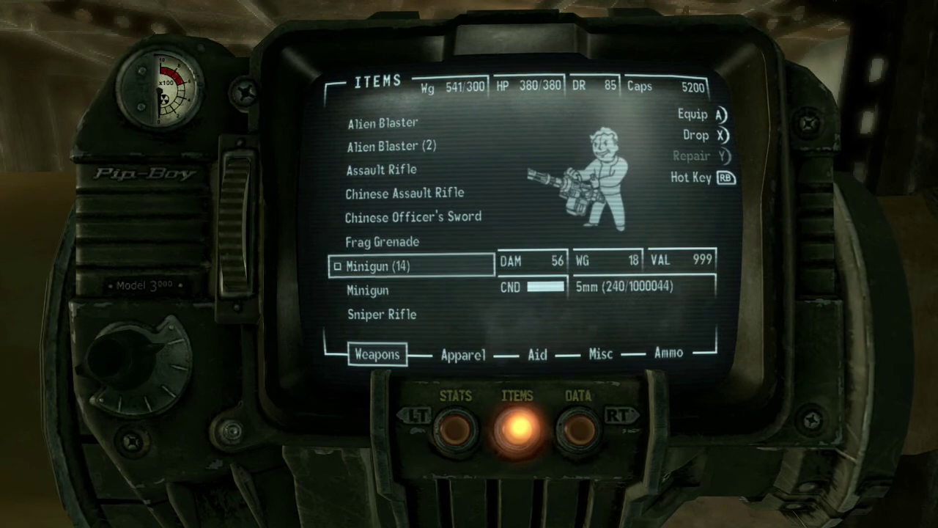
key(Down)
key(Down)
key(Right)
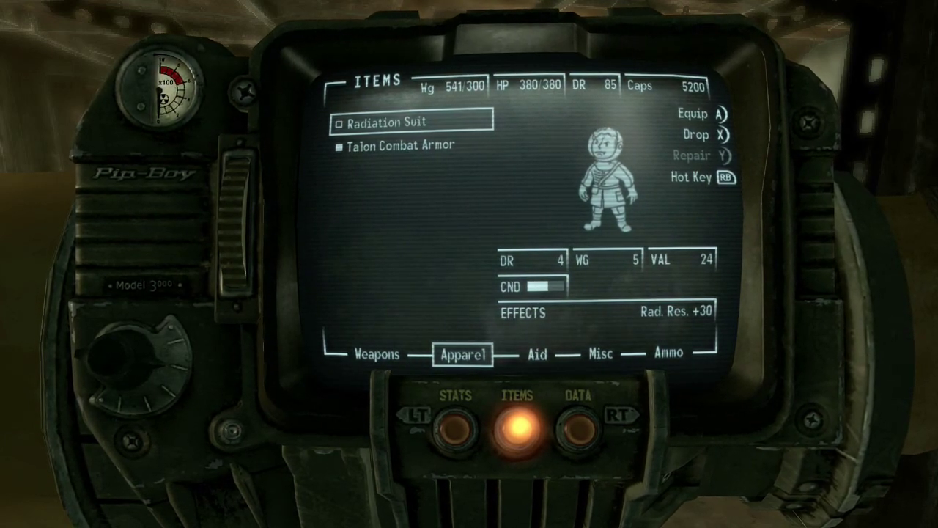
key(Right)
key(Right)
key(Right)
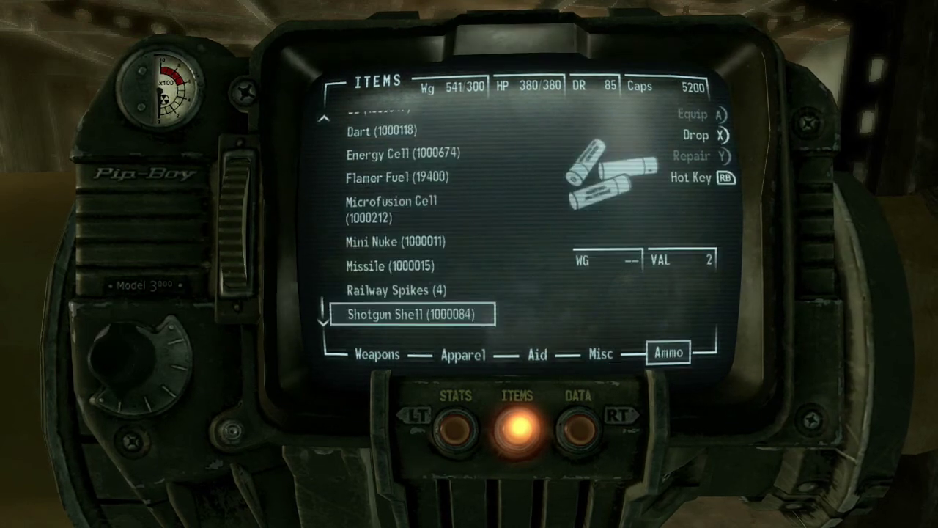
key(Left)
key(Left)
key(Left)
key(Left)
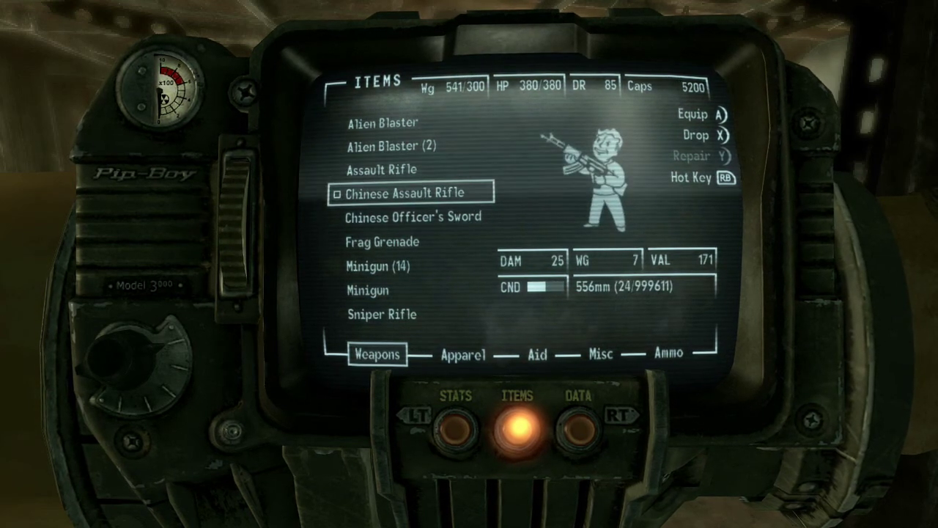
key(Up)
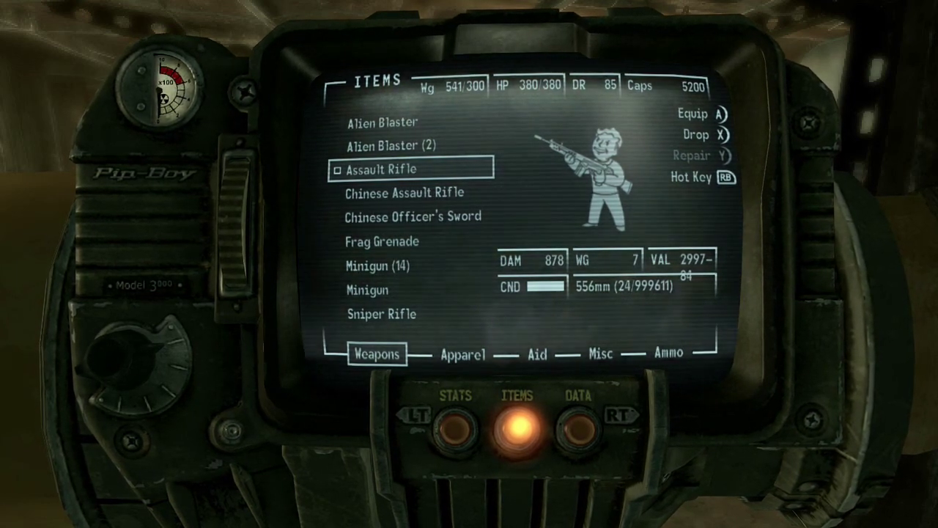
key(Down)
key(Up)
key(Up)
key(Up)
key(Up)
key(Down)
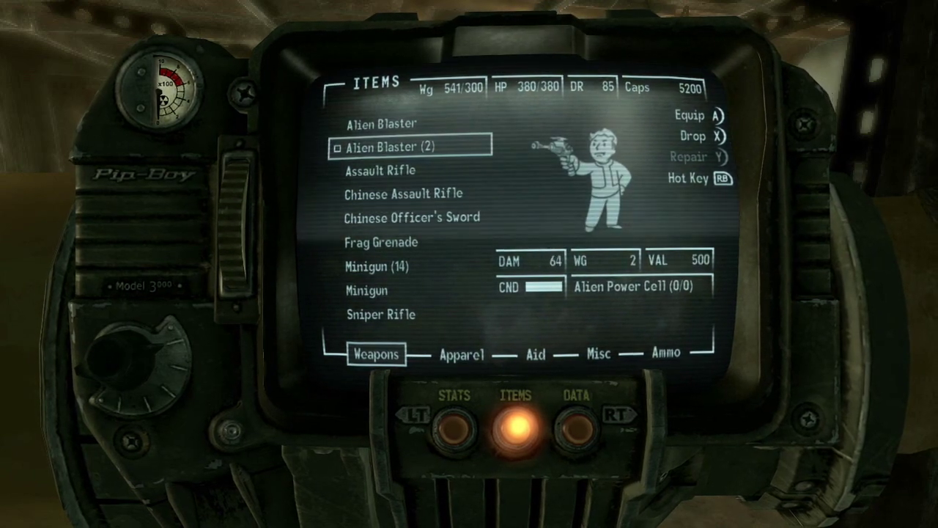
key(Up)
key(Down)
key(Down)
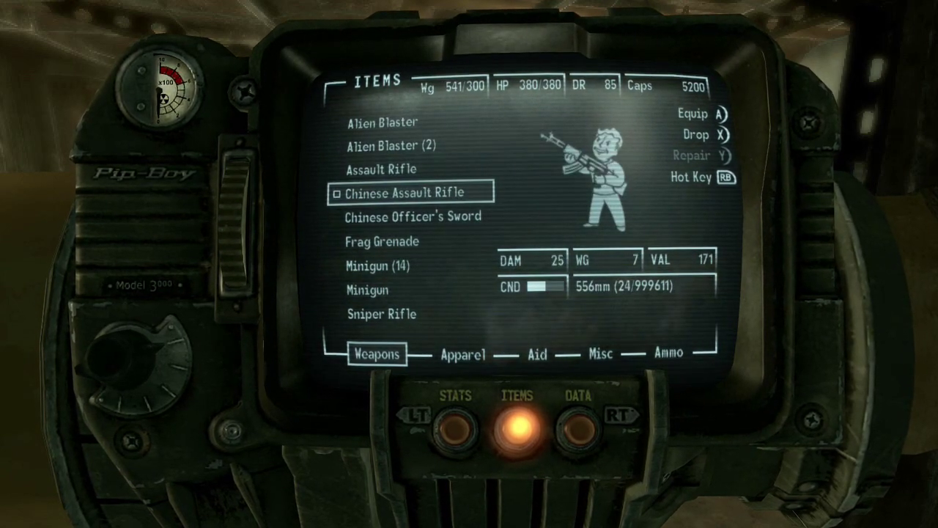
key(Down)
key(Down)
key(Down)
key(Down)
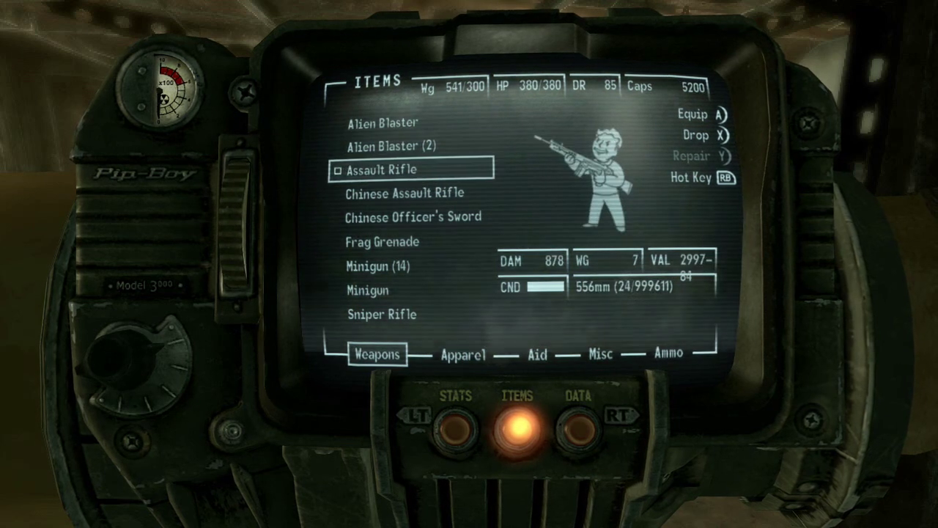
key(Down)
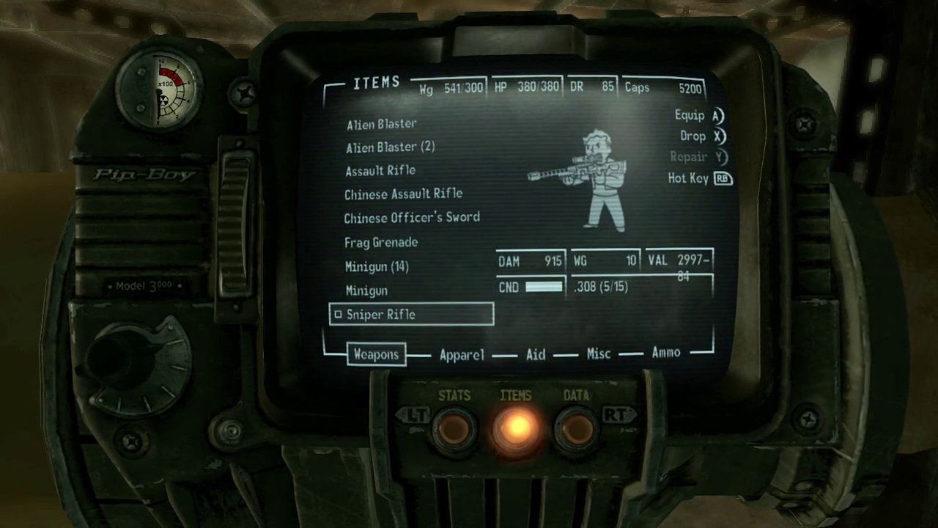